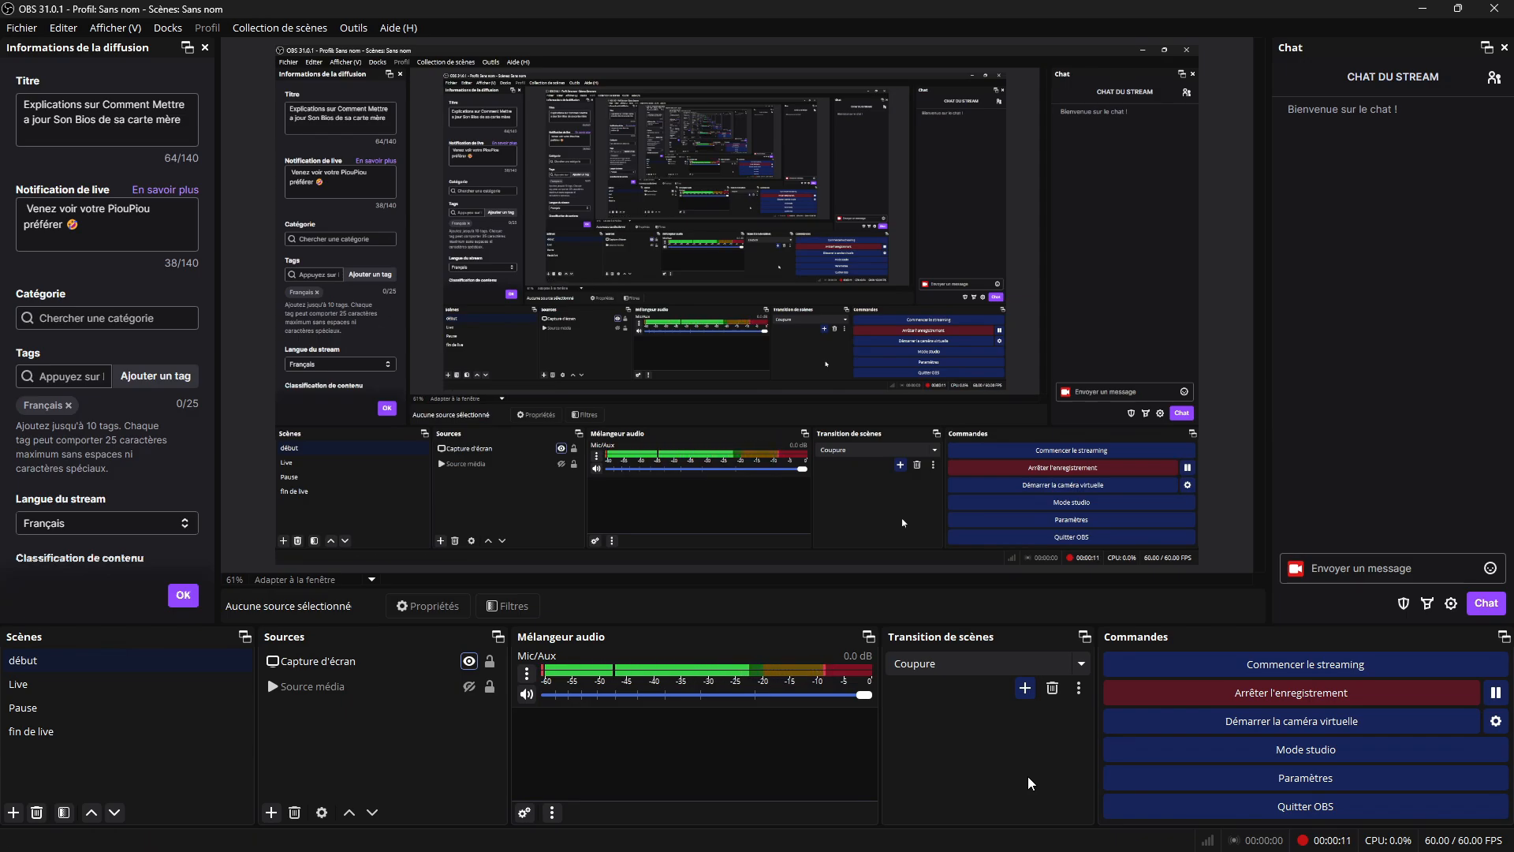
Step: Review the scenes début, Live, Pause and fin de live in the scene list
{"action": "left_click", "coordinate": [77, 670]}
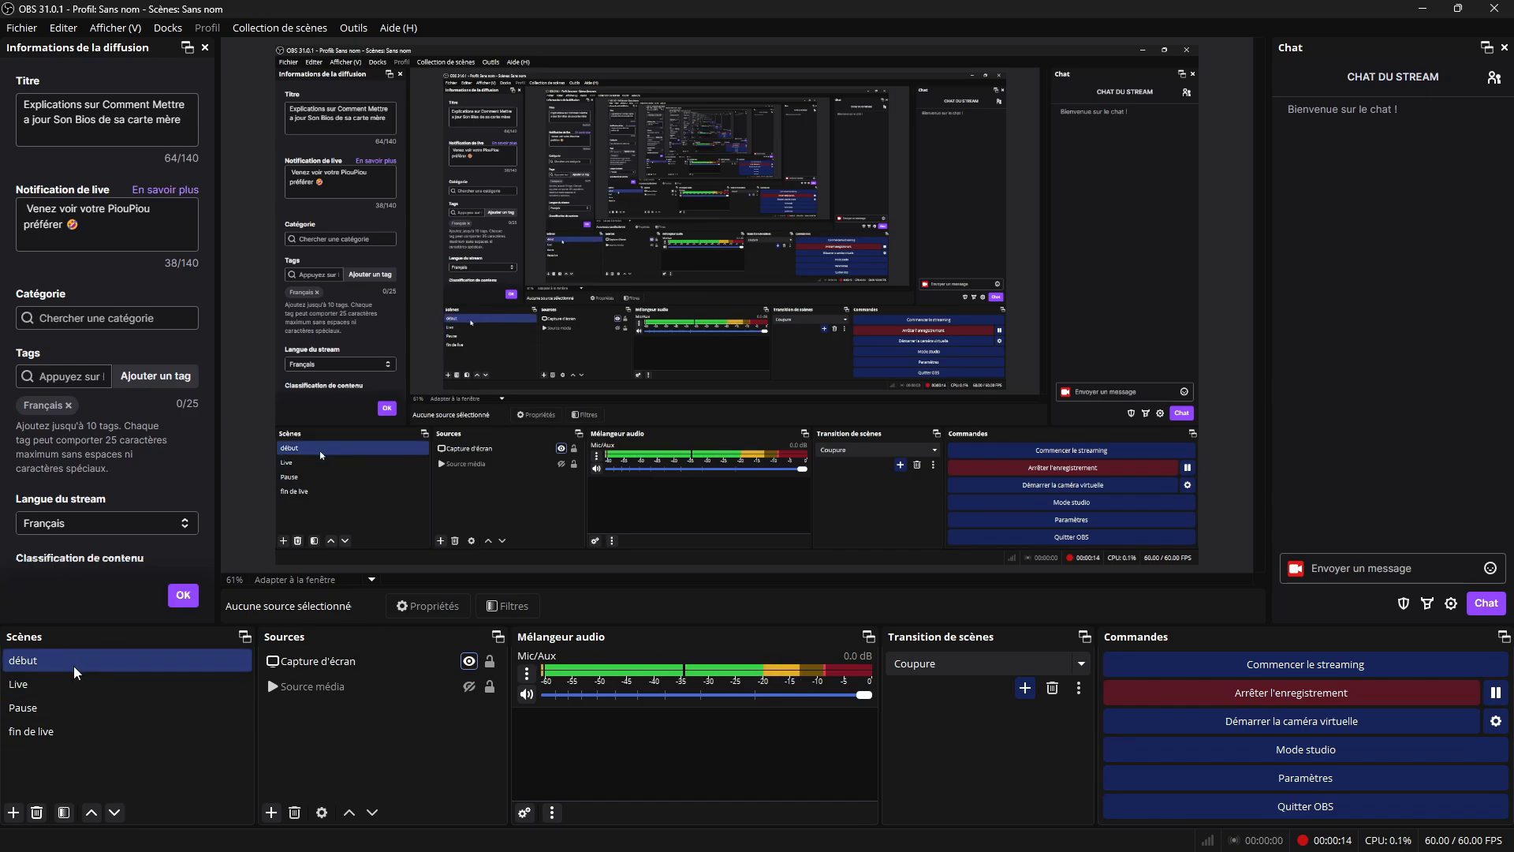
{"action": "left_click", "coordinate": [75, 699]}
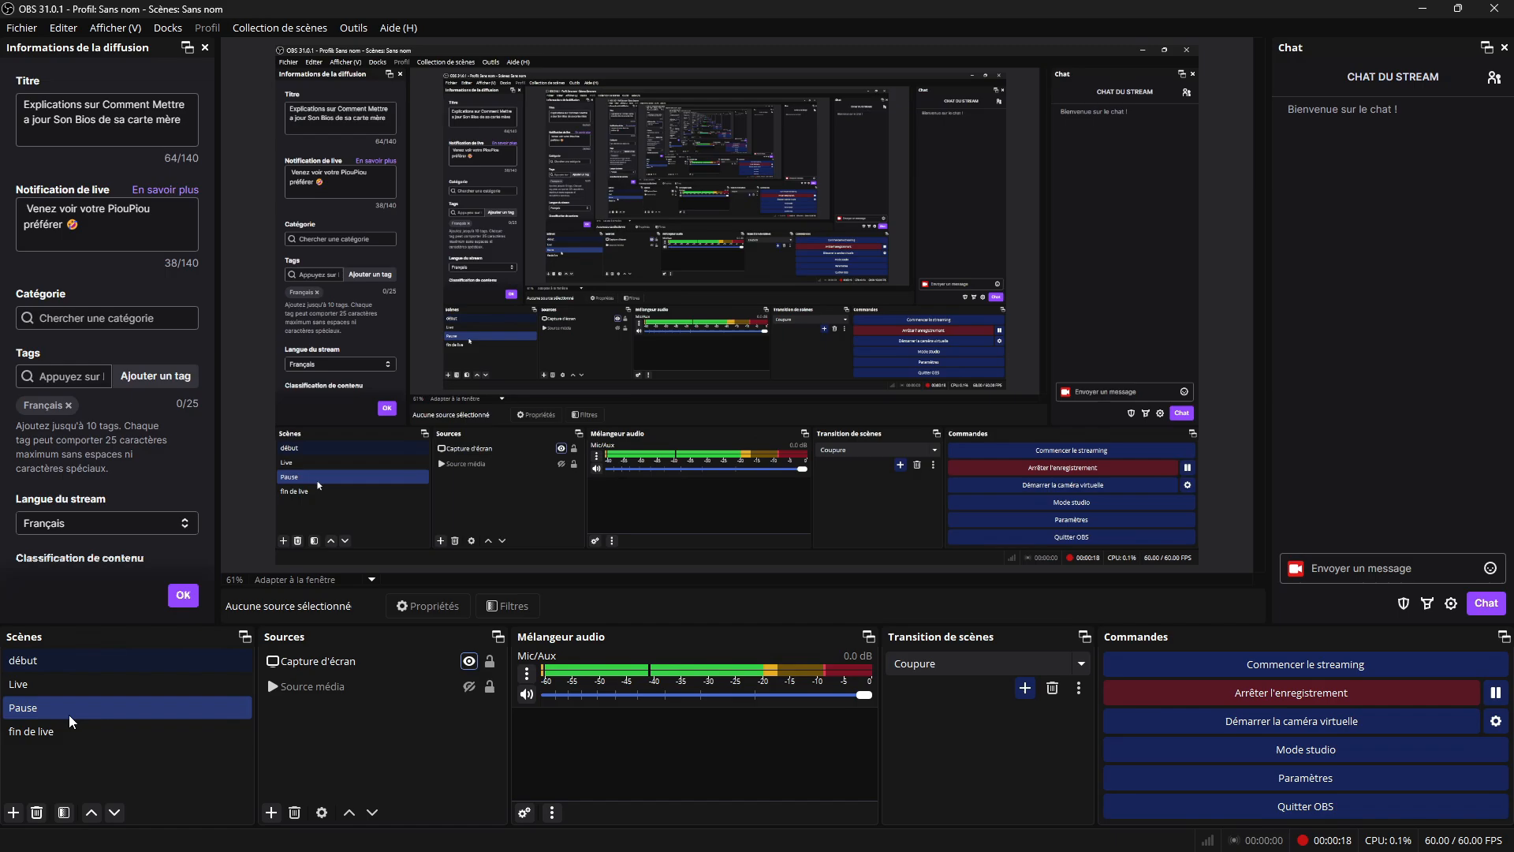
{"action": "left_click", "coordinate": [70, 669]}
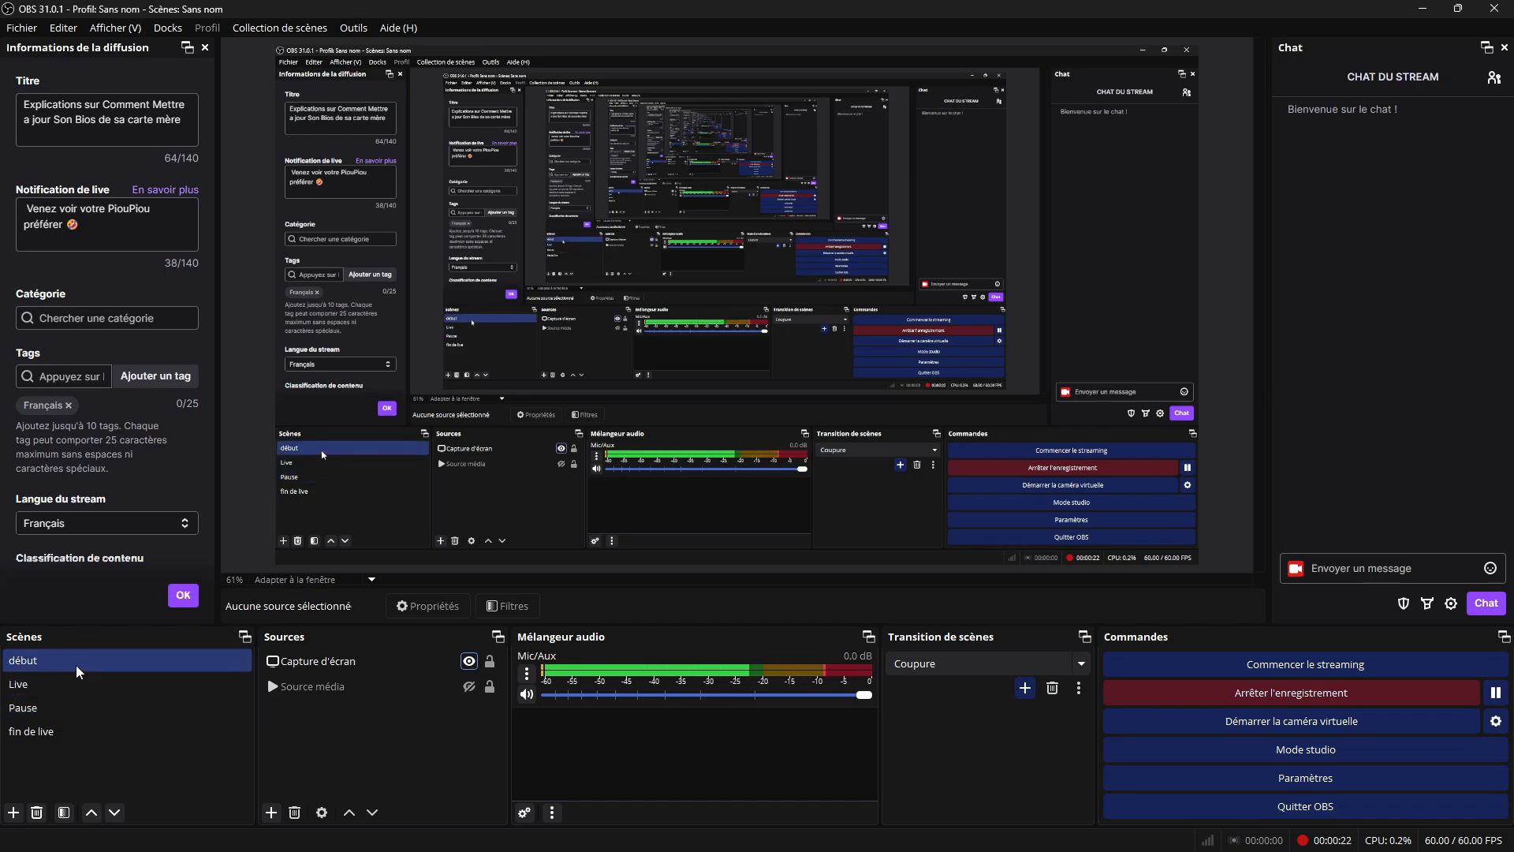
{"action": "left_click", "coordinate": [121, 702]}
{"action": "left_click", "coordinate": [125, 683]}
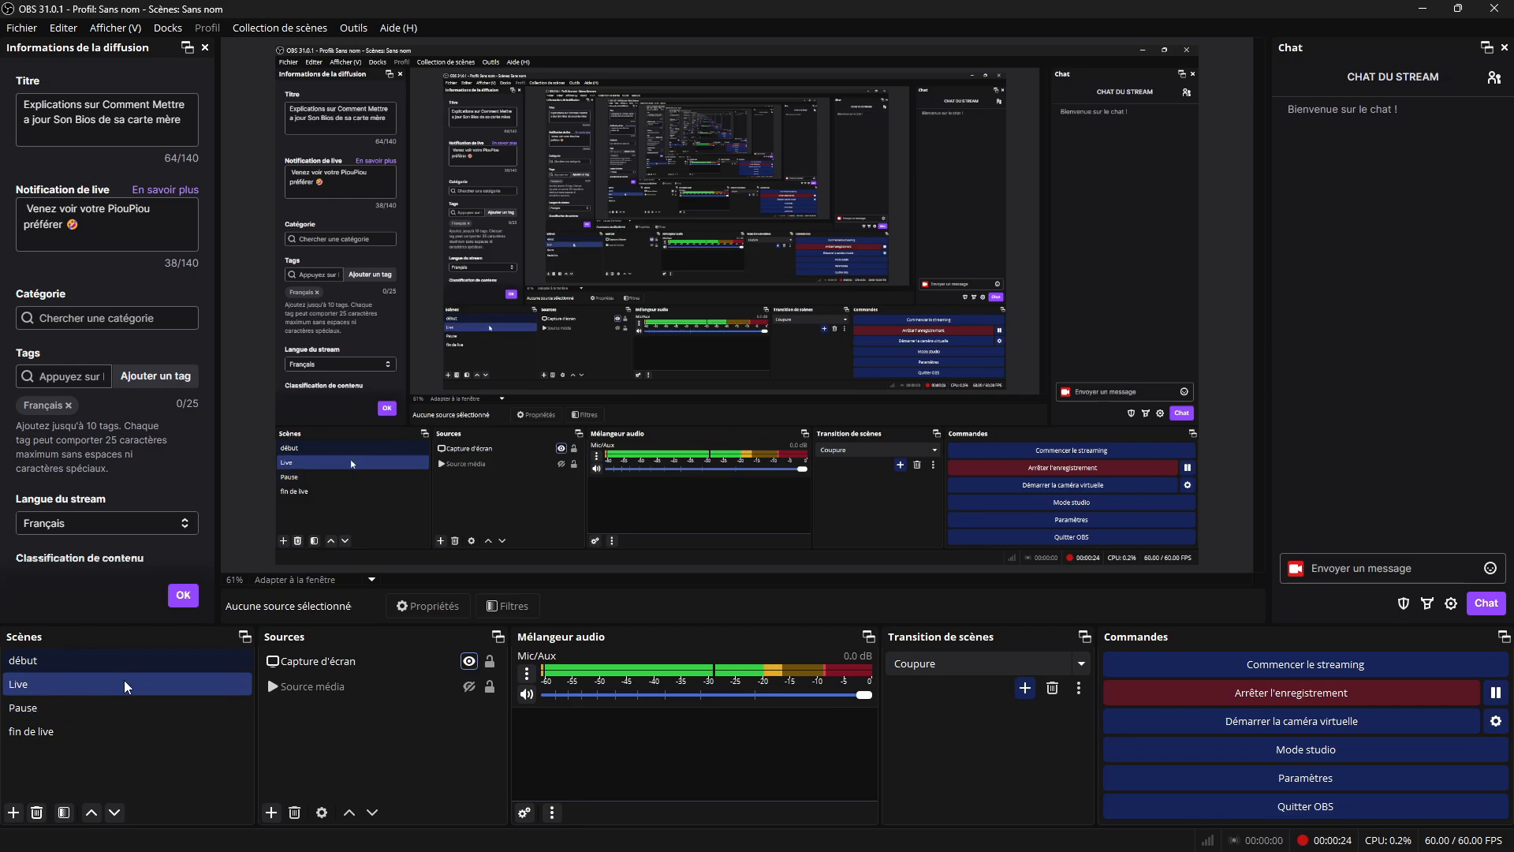
{"action": "left_click", "coordinate": [163, 664]}
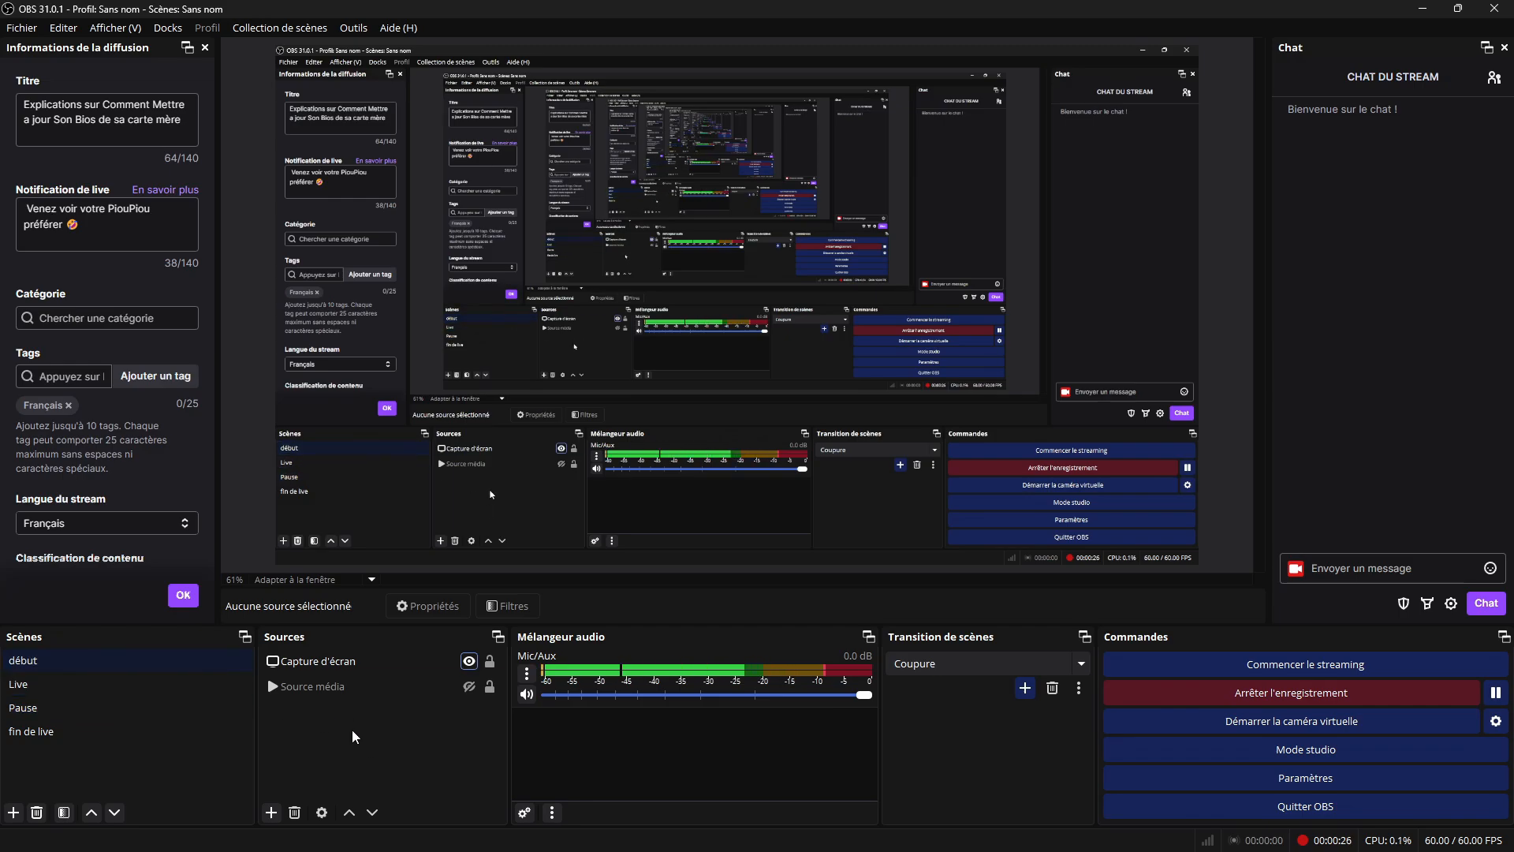
{"action": "left_click", "coordinate": [169, 688]}
{"action": "left_click", "coordinate": [51, 707]}
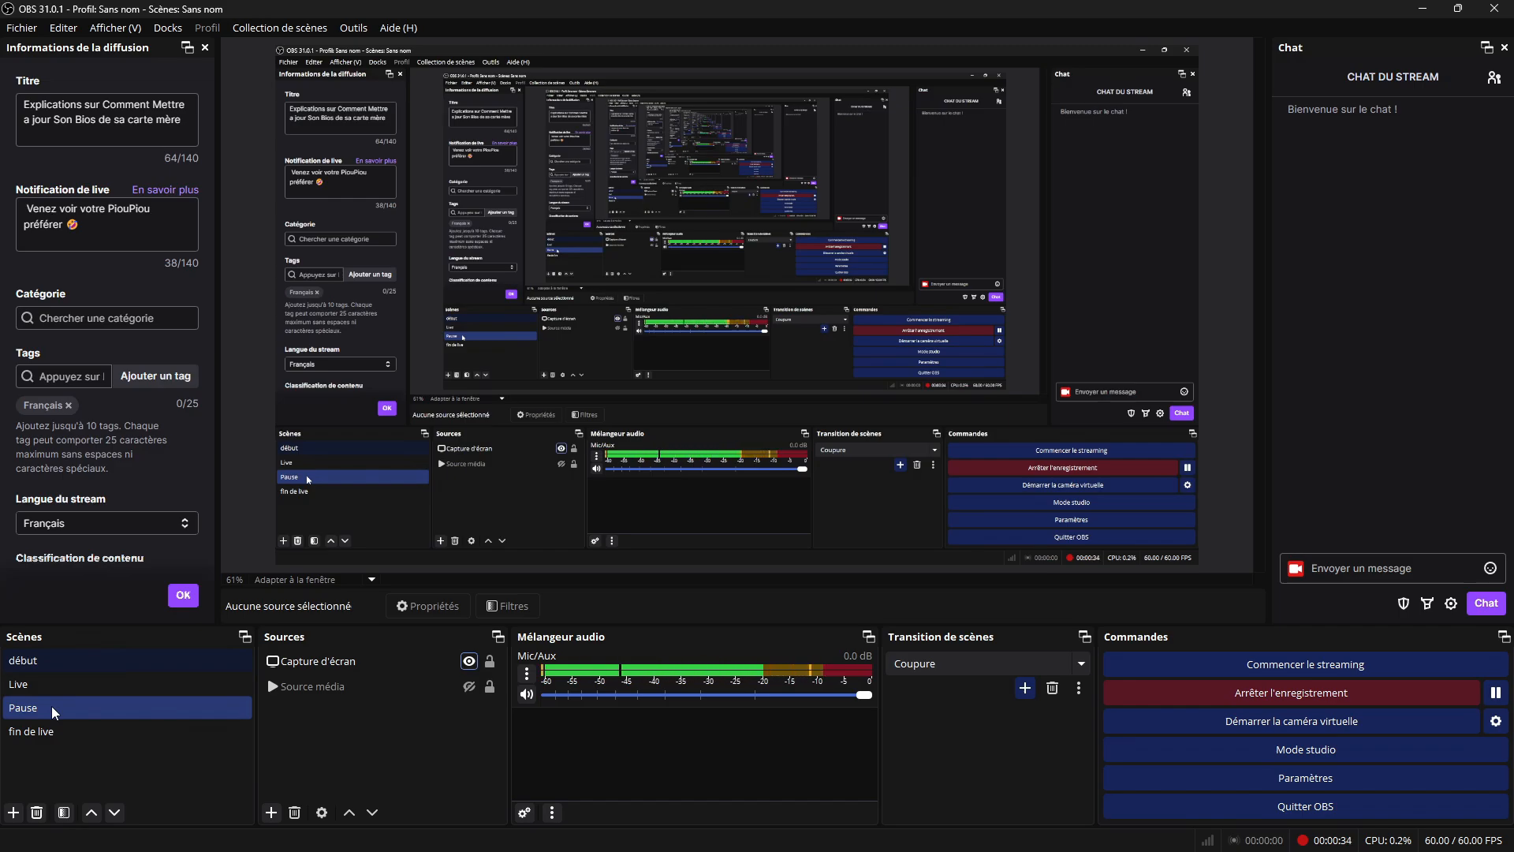
{"action": "left_click", "coordinate": [82, 727]}
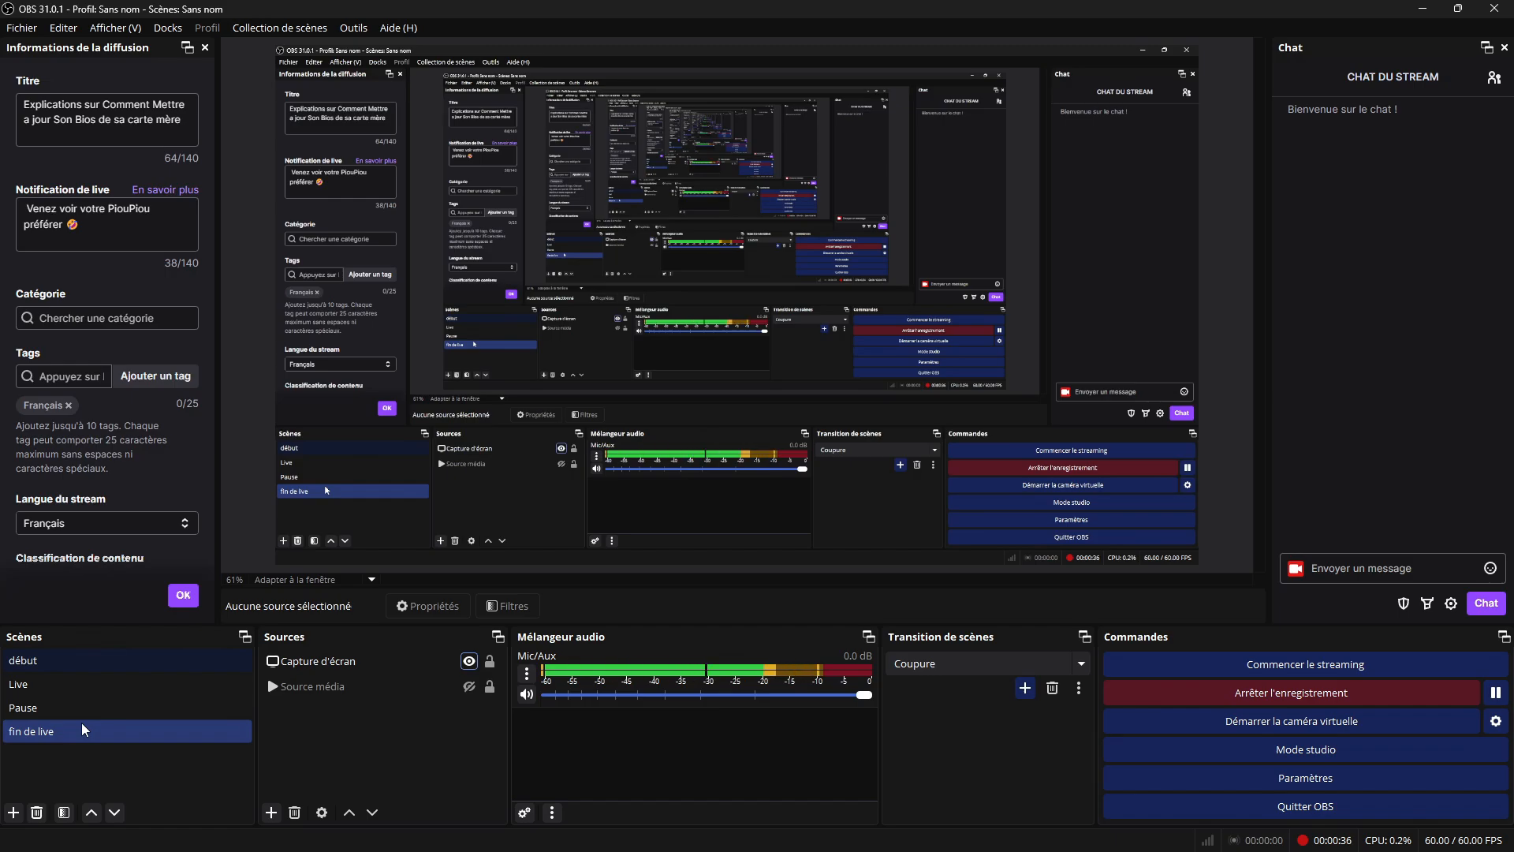
Step: Open the program settings and view the appearance options
{"action": "left_click", "coordinate": [22, 28]}
{"action": "left_click", "coordinate": [55, 95]}
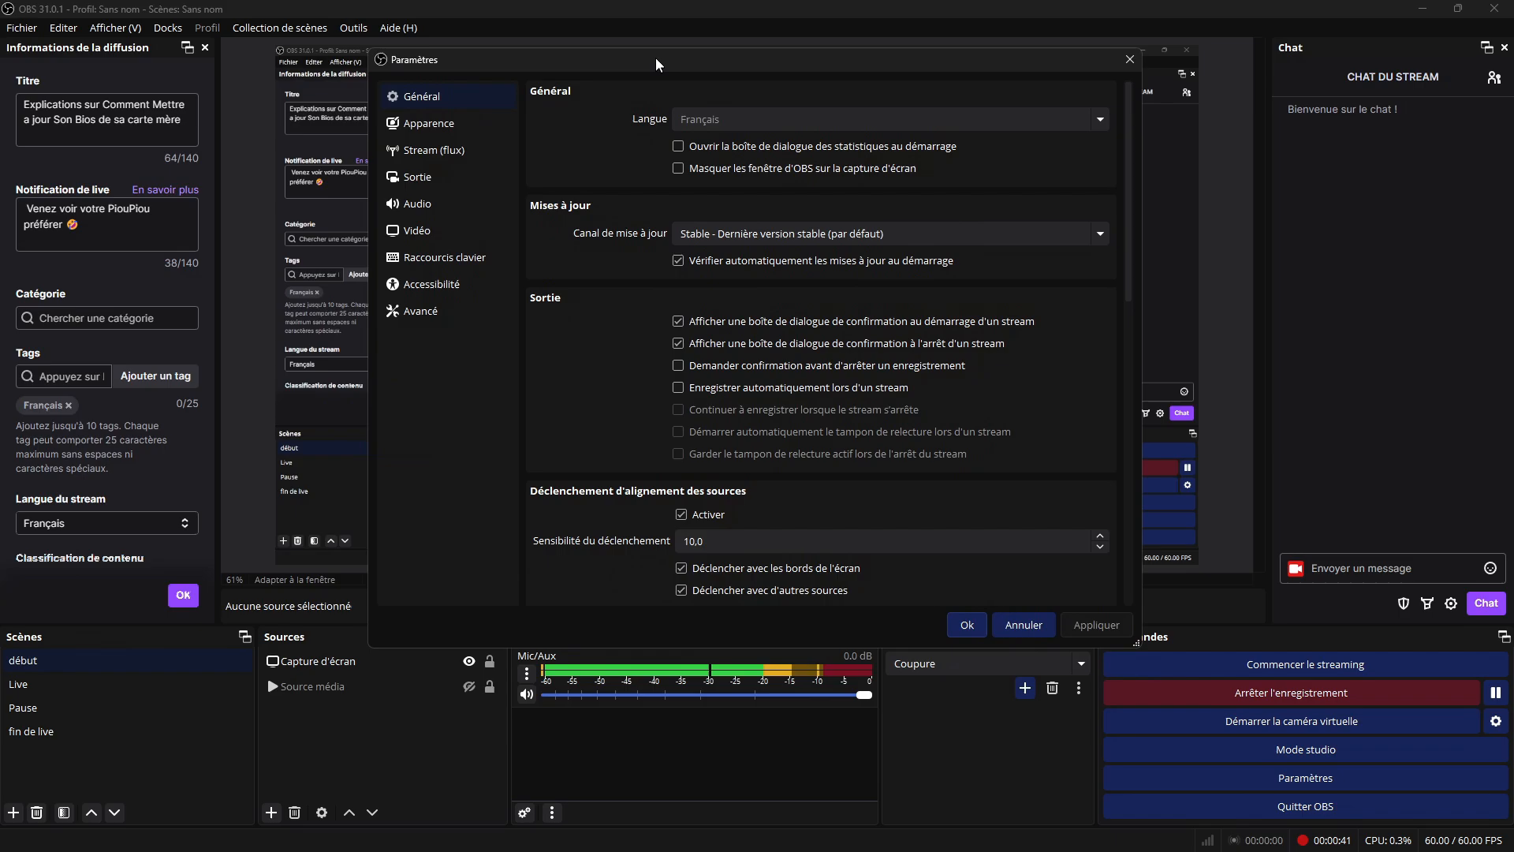
{"action": "left_click", "coordinate": [478, 120]}
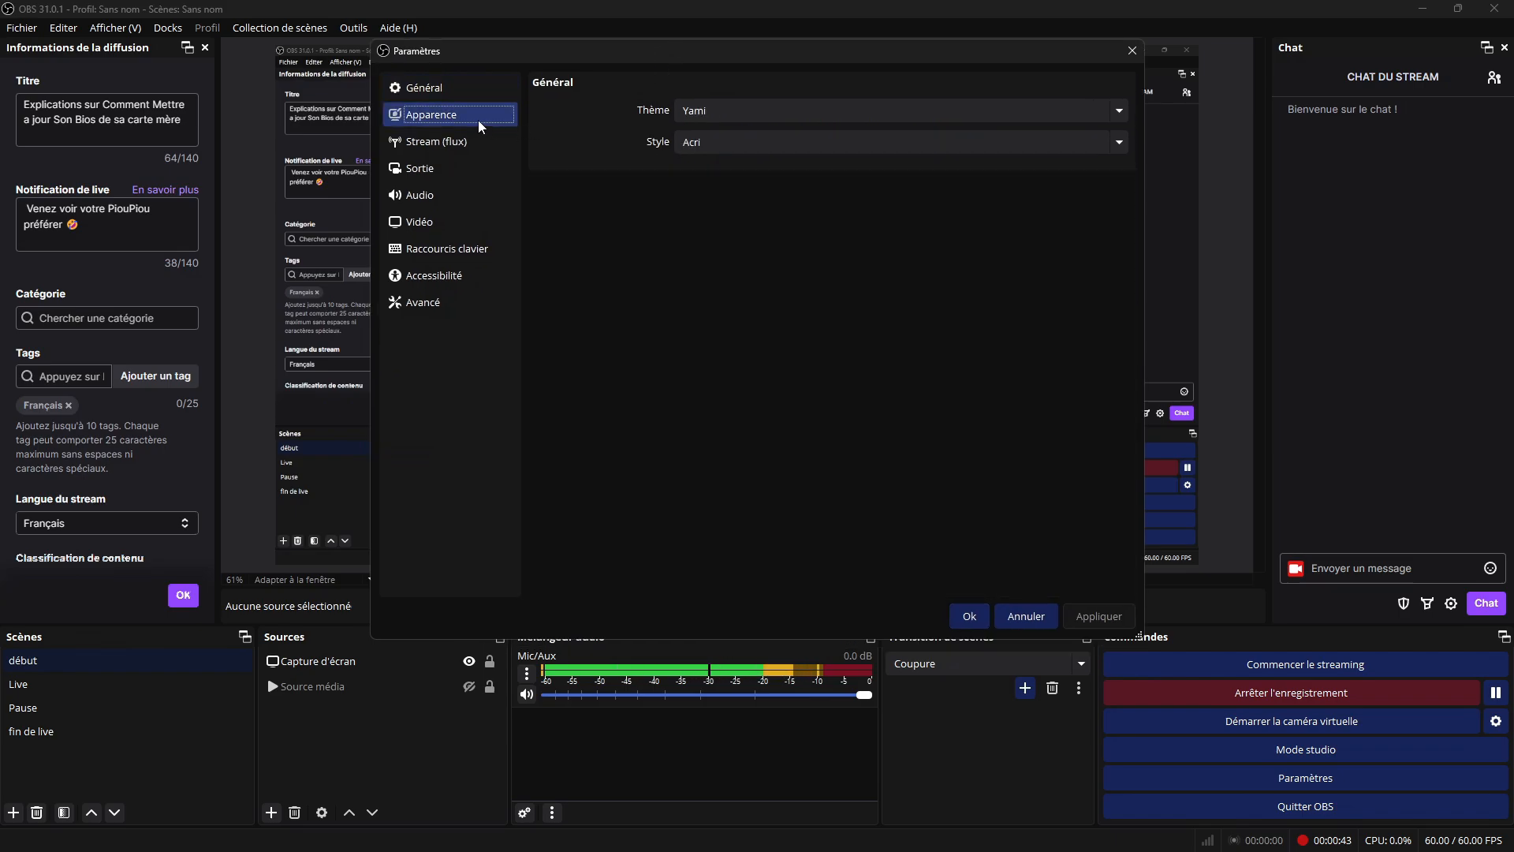
Step: Examine the streaming output settings, including the video encoder, rate control and bitrate
{"action": "left_click", "coordinate": [478, 166]}
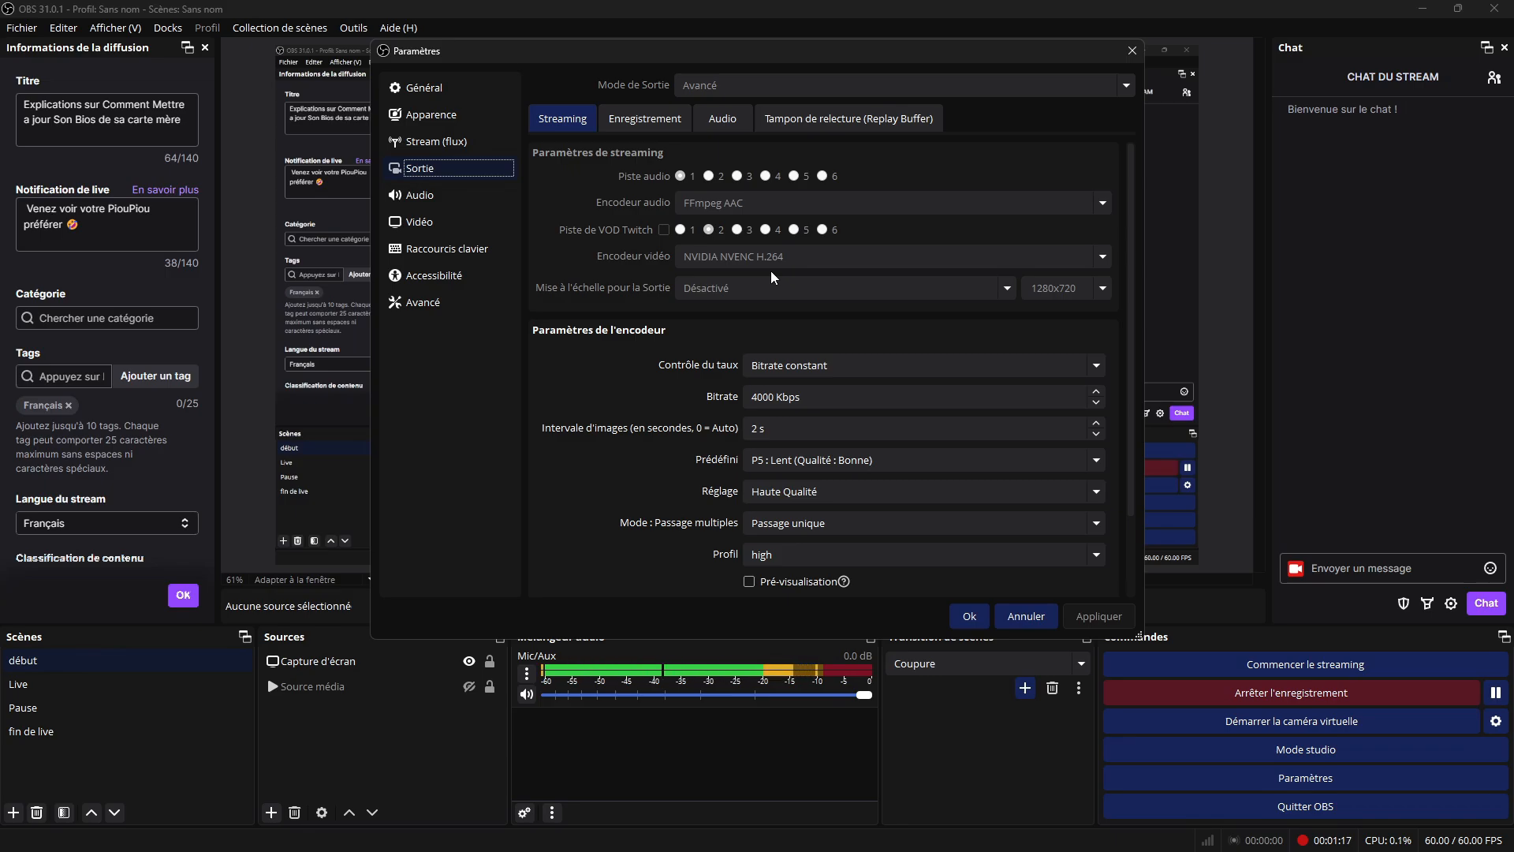
{"action": "scroll", "coordinate": [626, 386], "scroll_direction": "down", "scroll_amount": 1}
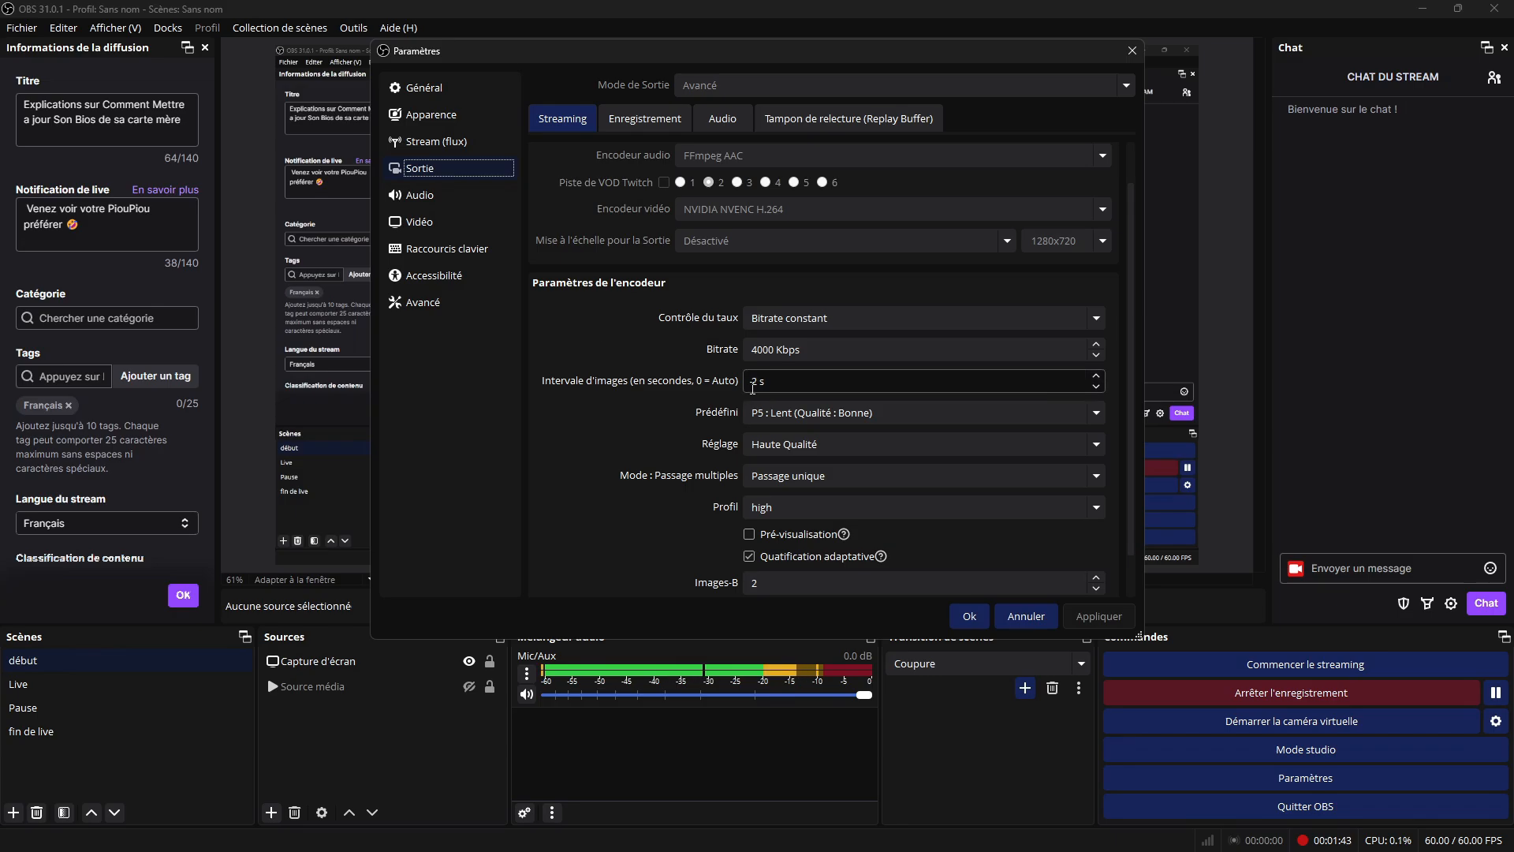
{"action": "left_click", "coordinate": [902, 345]}
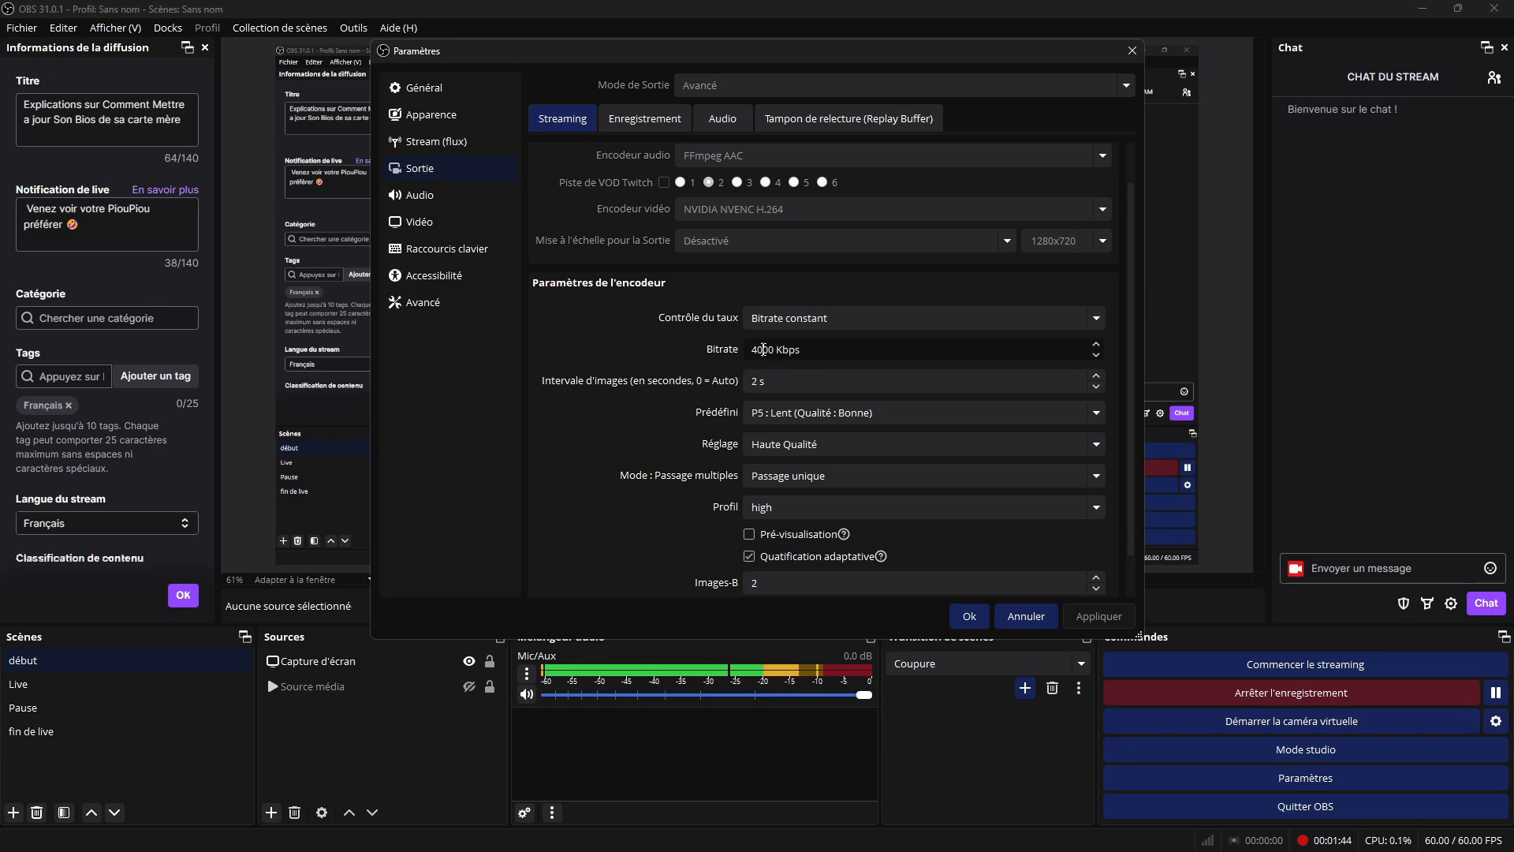
{"action": "left_click", "coordinate": [881, 352]}
Step: Examine the streaming encoder's available presets and its profile, look-ahead and adaptive quantization options
{"action": "left_click", "coordinate": [817, 414]}
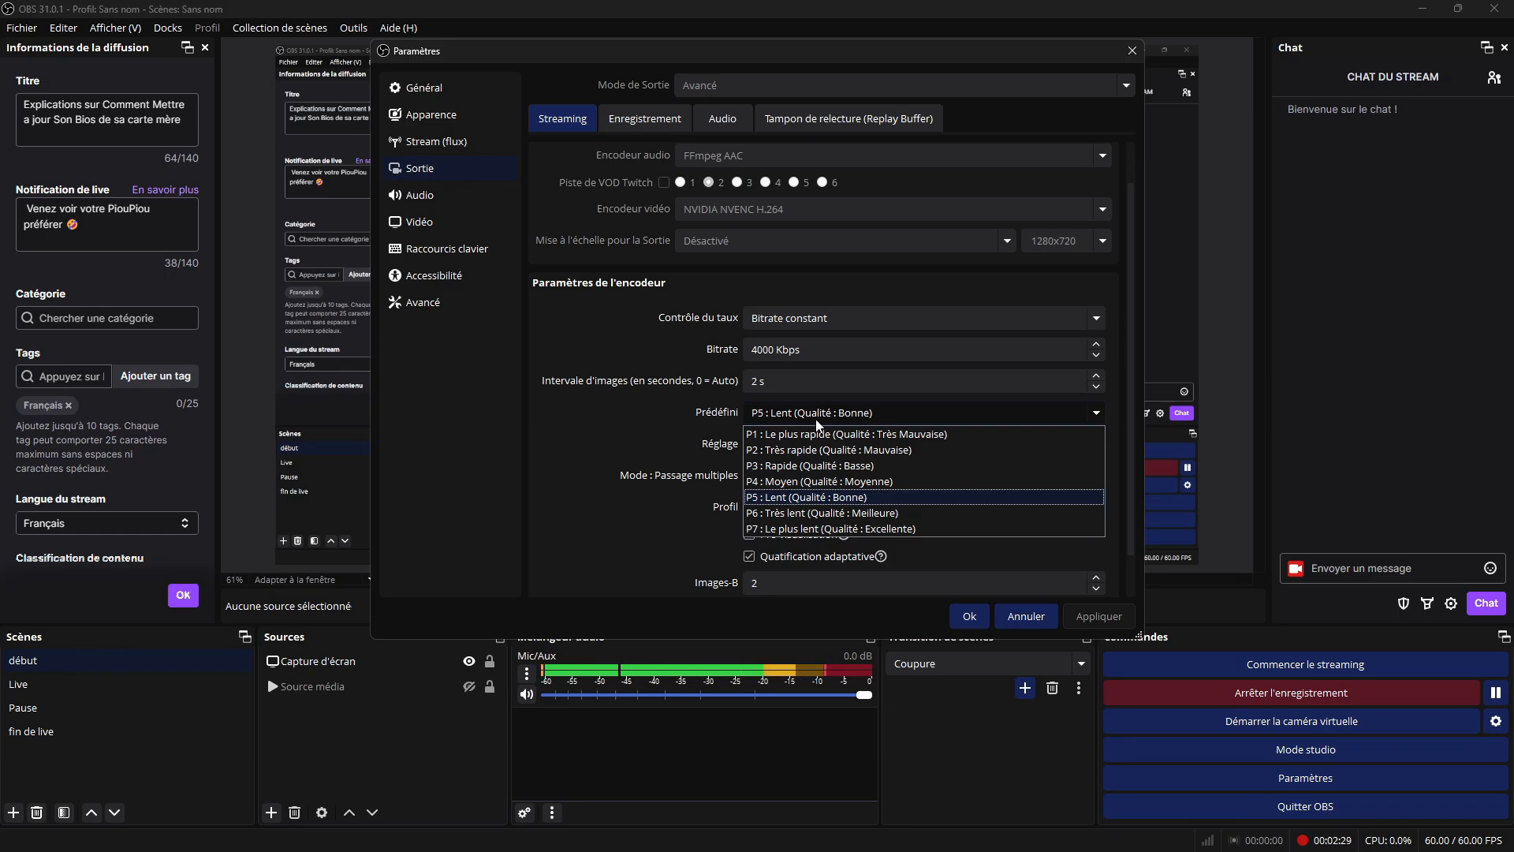
{"action": "left_click", "coordinate": [634, 482]}
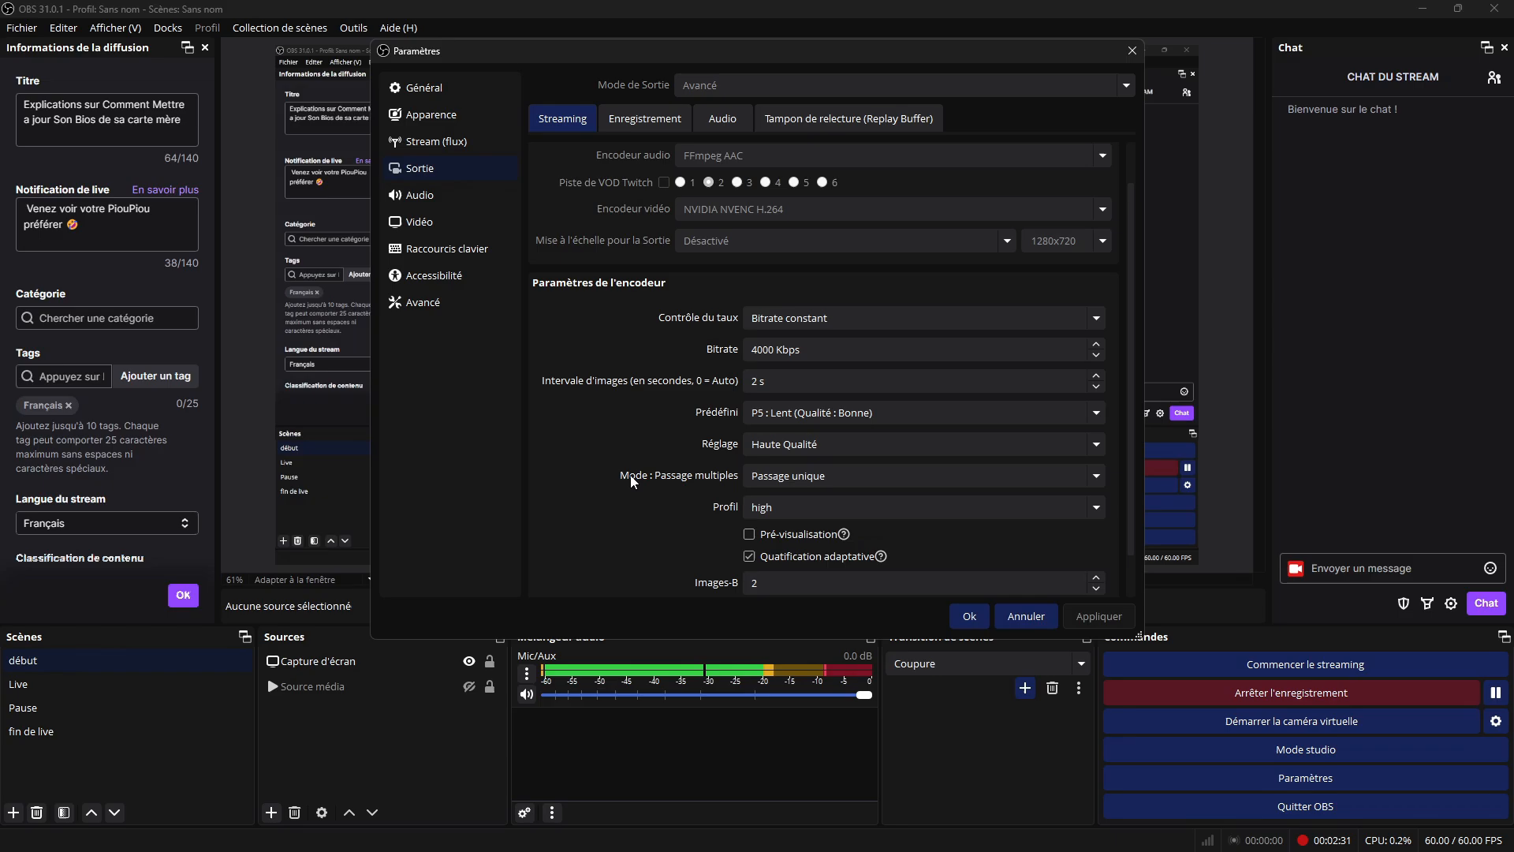
{"action": "scroll", "coordinate": [636, 480], "scroll_direction": "down", "scroll_amount": 1}
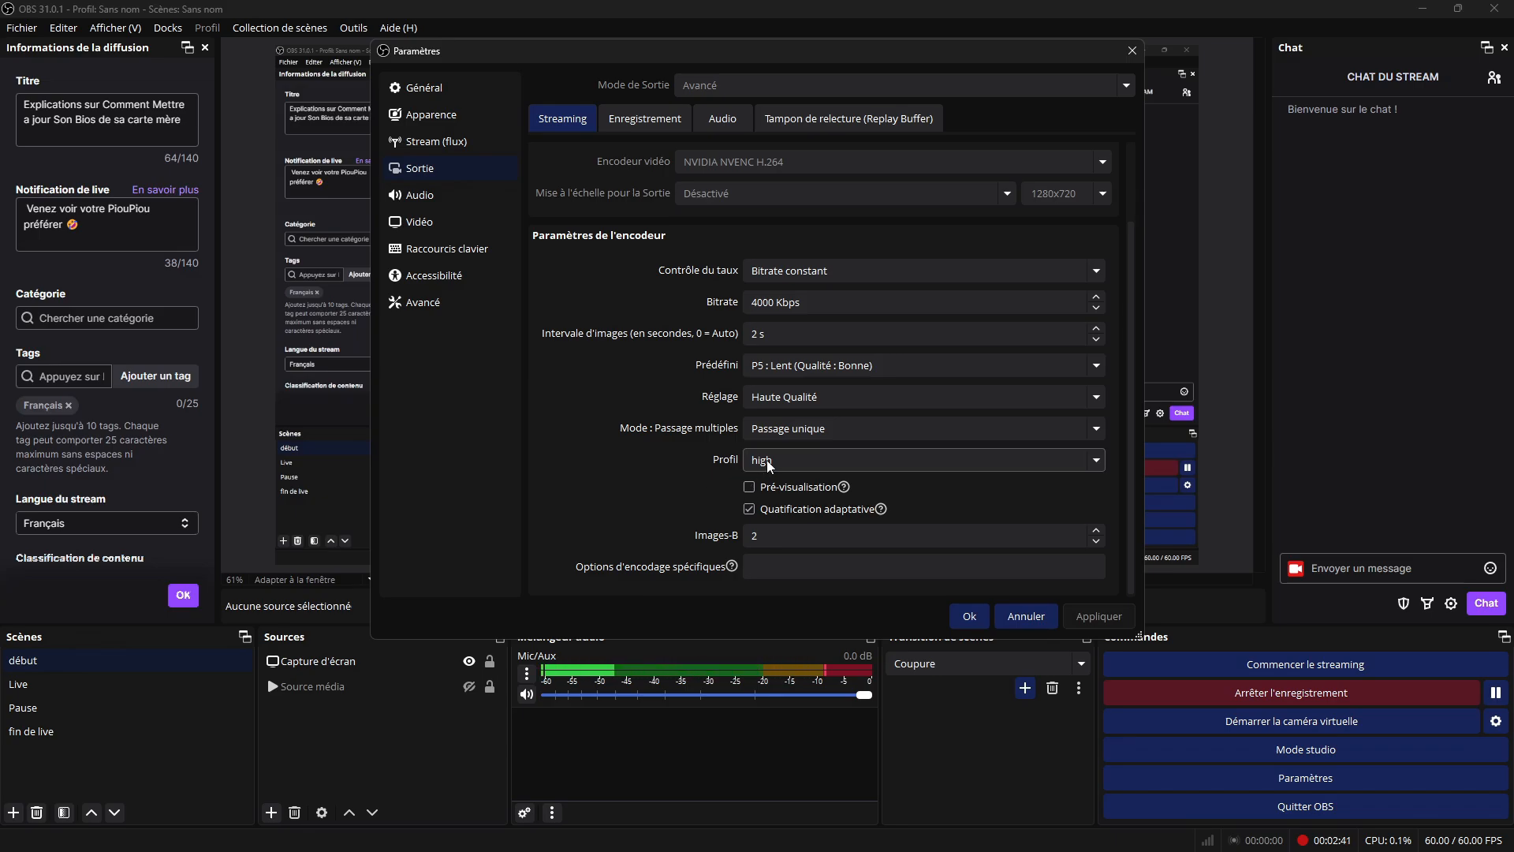
{"action": "scroll", "coordinate": [669, 448], "scroll_direction": "down", "scroll_amount": 1}
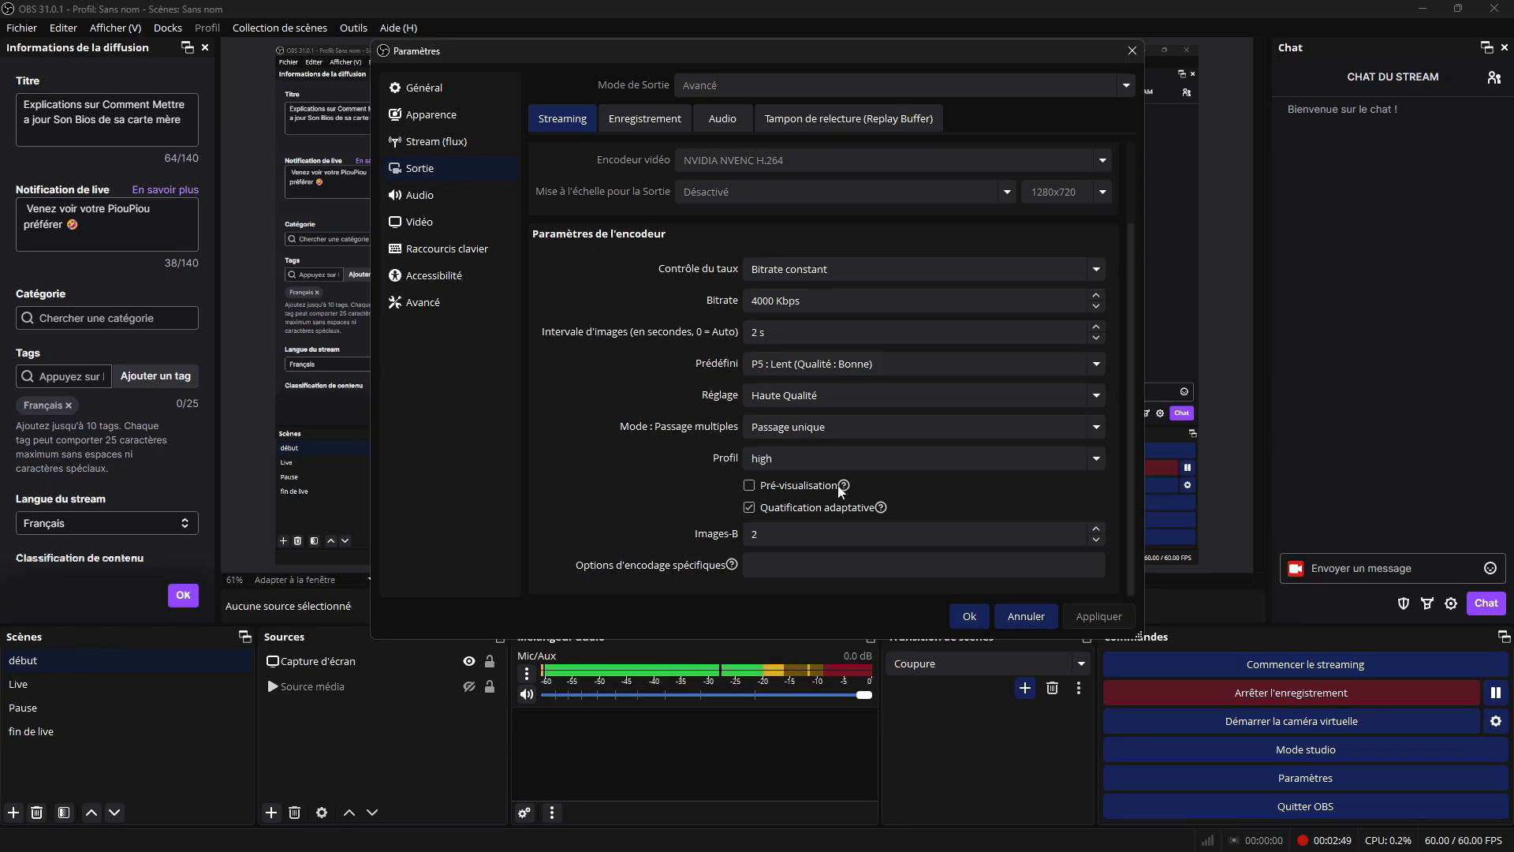
{"action": "mouse_move", "coordinate": [843, 486]}
{"action": "mouse_move", "coordinate": [881, 513]}
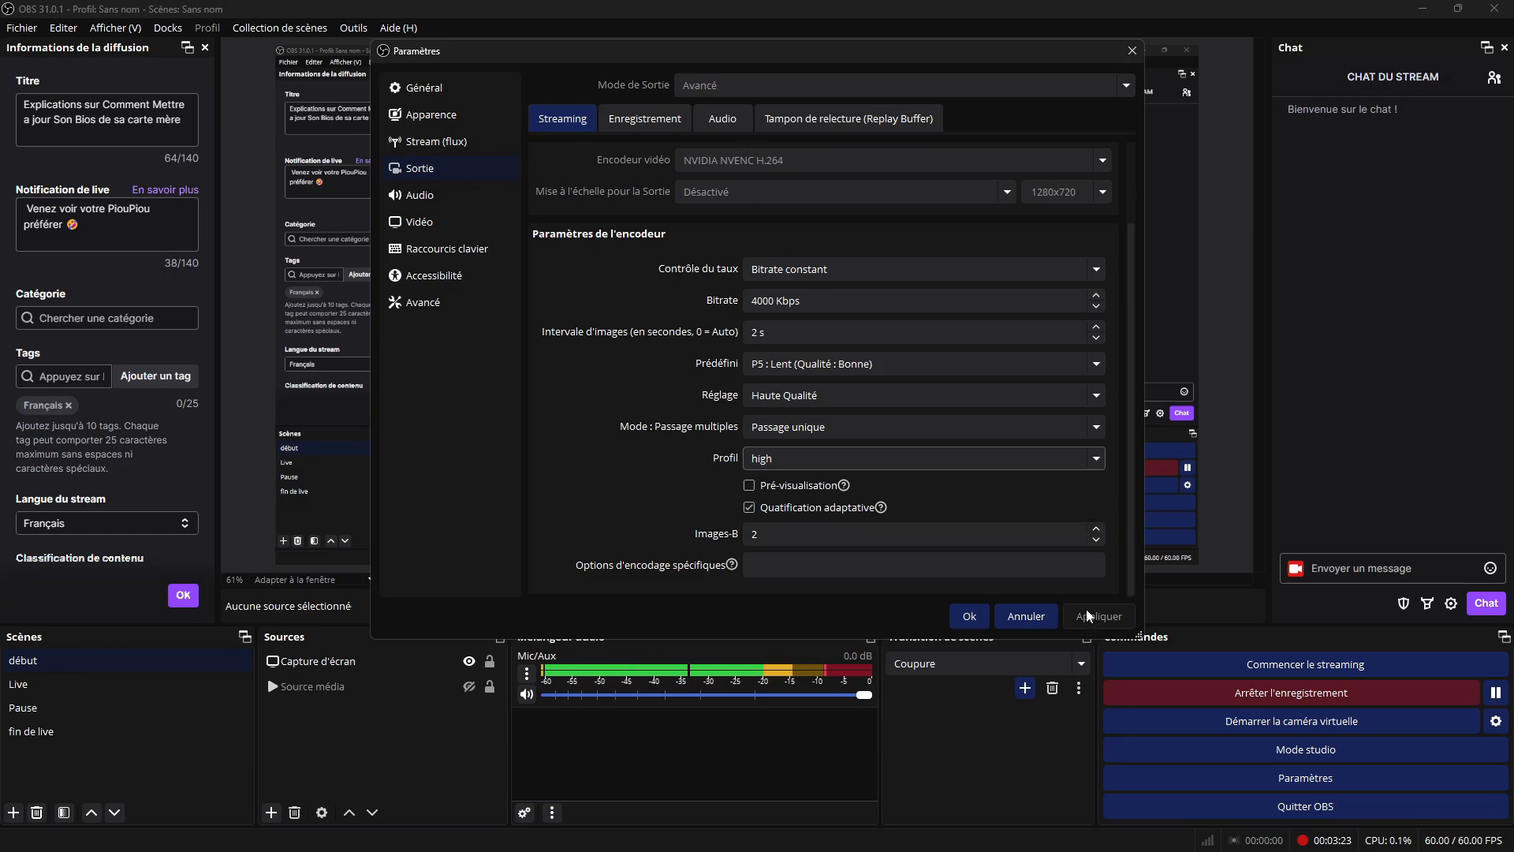
Step: Review the recording output and its encoder options, along with the output's audio track and replay buffer settings
{"action": "left_click", "coordinate": [646, 119]}
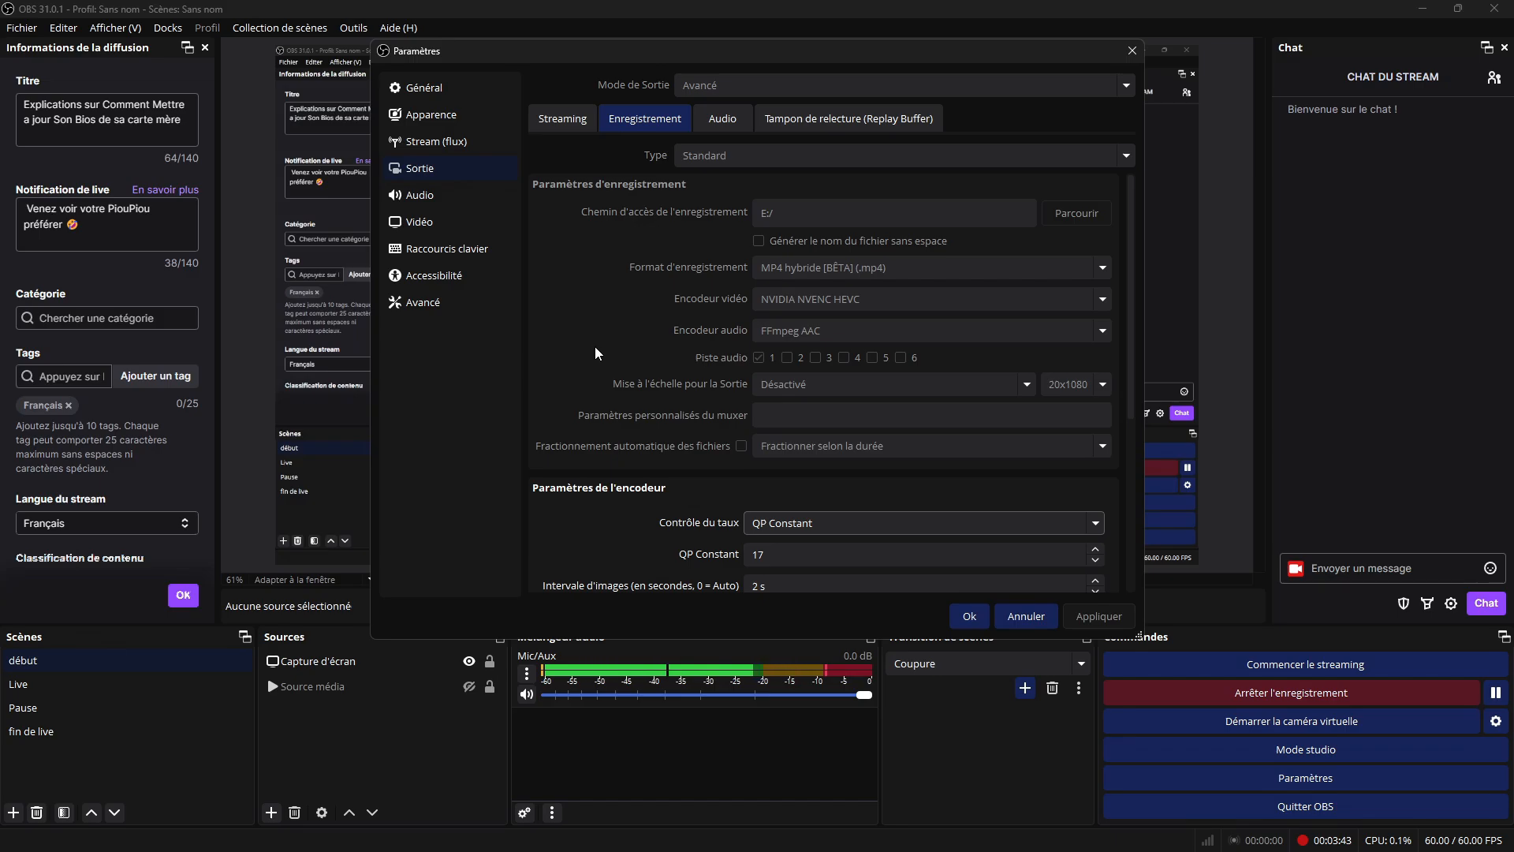
{"action": "scroll", "coordinate": [599, 371], "scroll_direction": "down", "scroll_amount": 4}
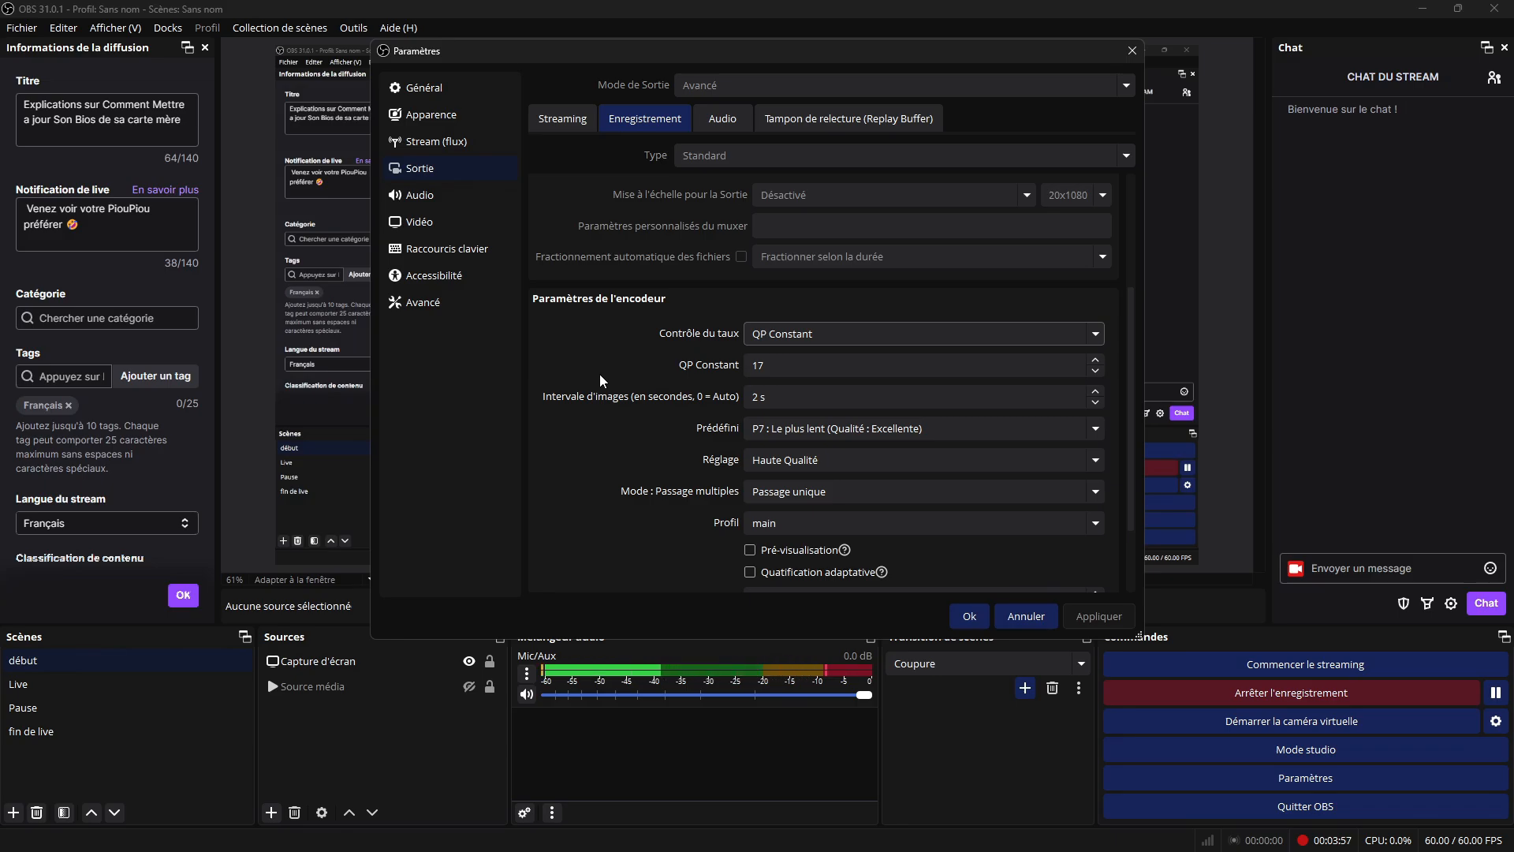
{"action": "scroll", "coordinate": [609, 431], "scroll_direction": "down", "scroll_amount": 1}
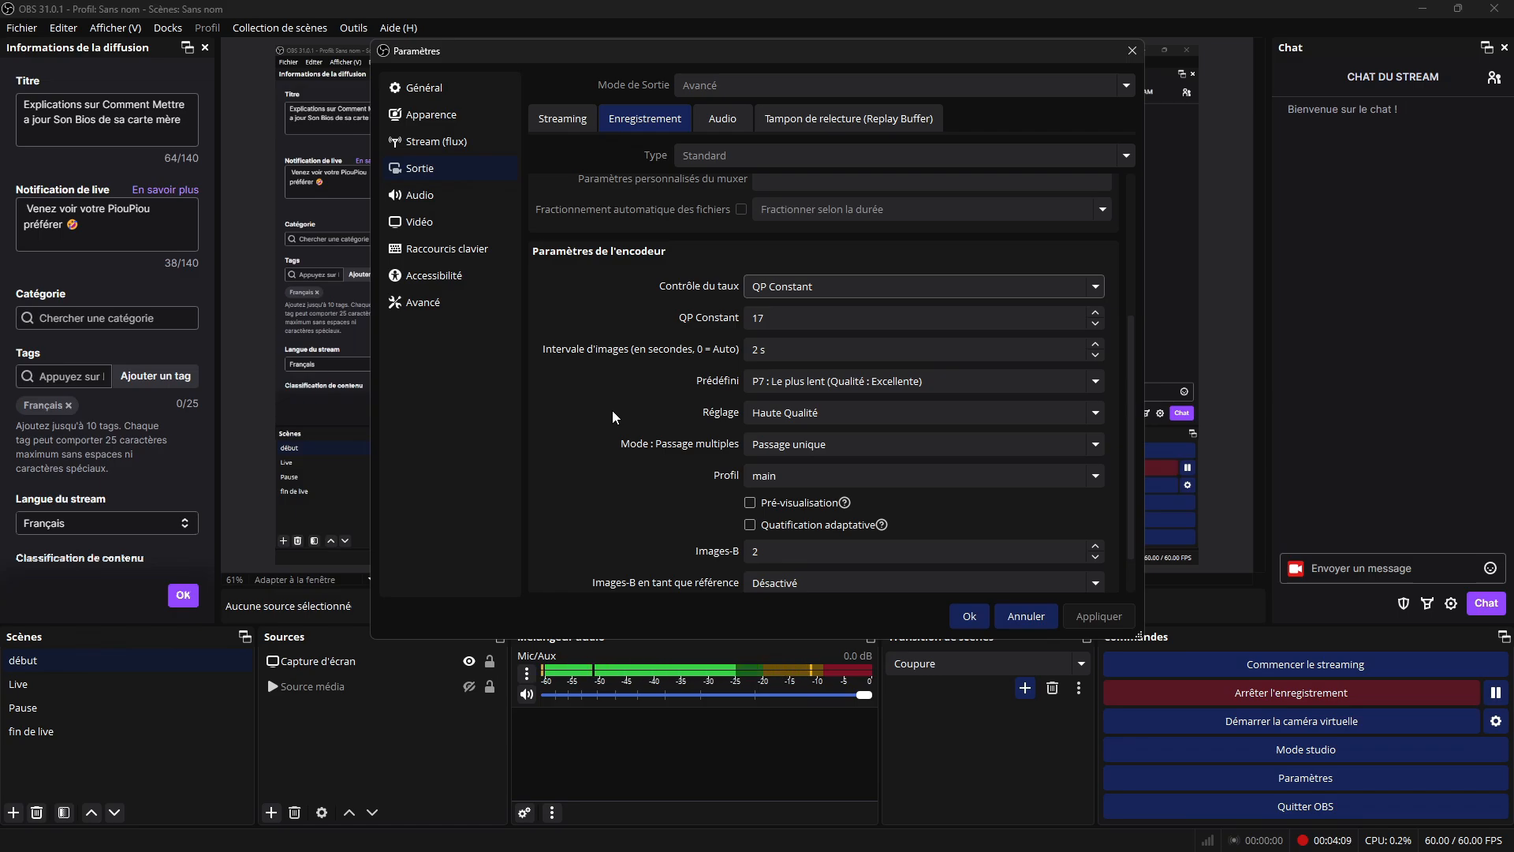
{"action": "scroll", "coordinate": [612, 410], "scroll_direction": "down", "scroll_amount": 2}
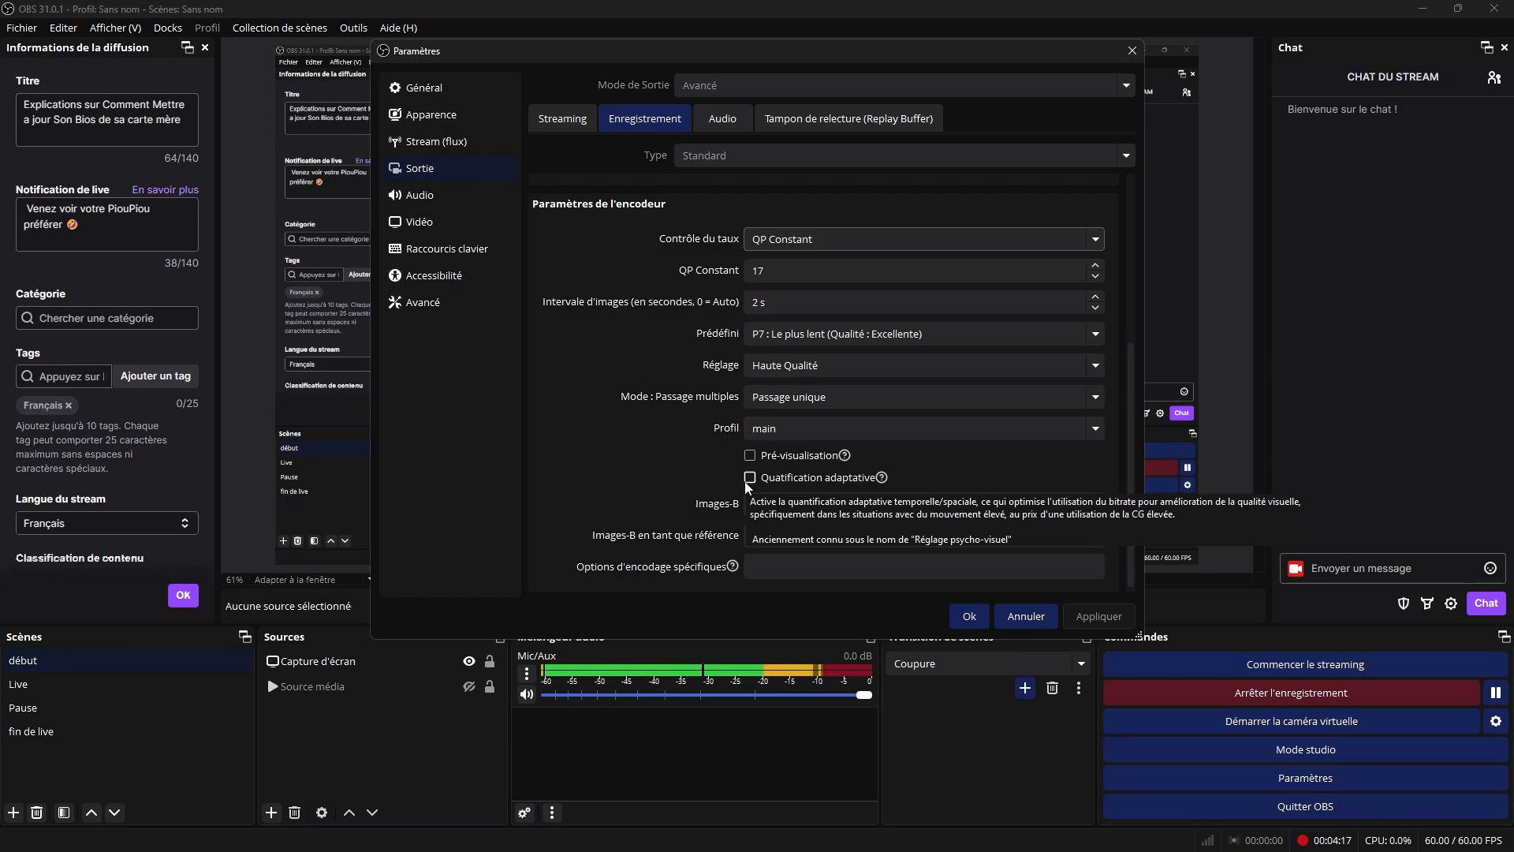
{"action": "scroll", "coordinate": [614, 483], "scroll_direction": "down", "scroll_amount": 1}
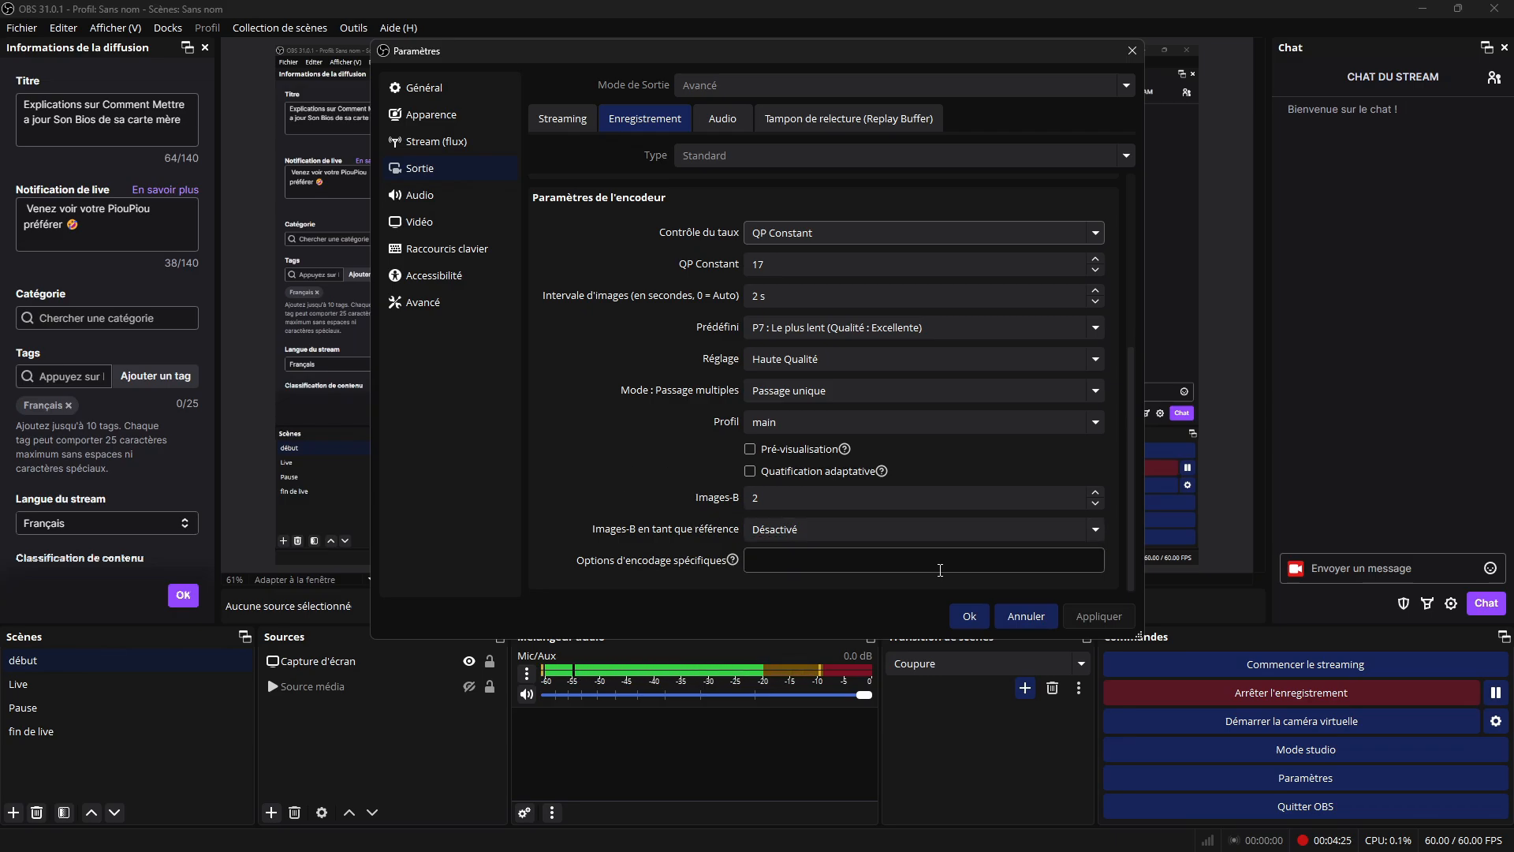
{"action": "left_click", "coordinate": [722, 119]}
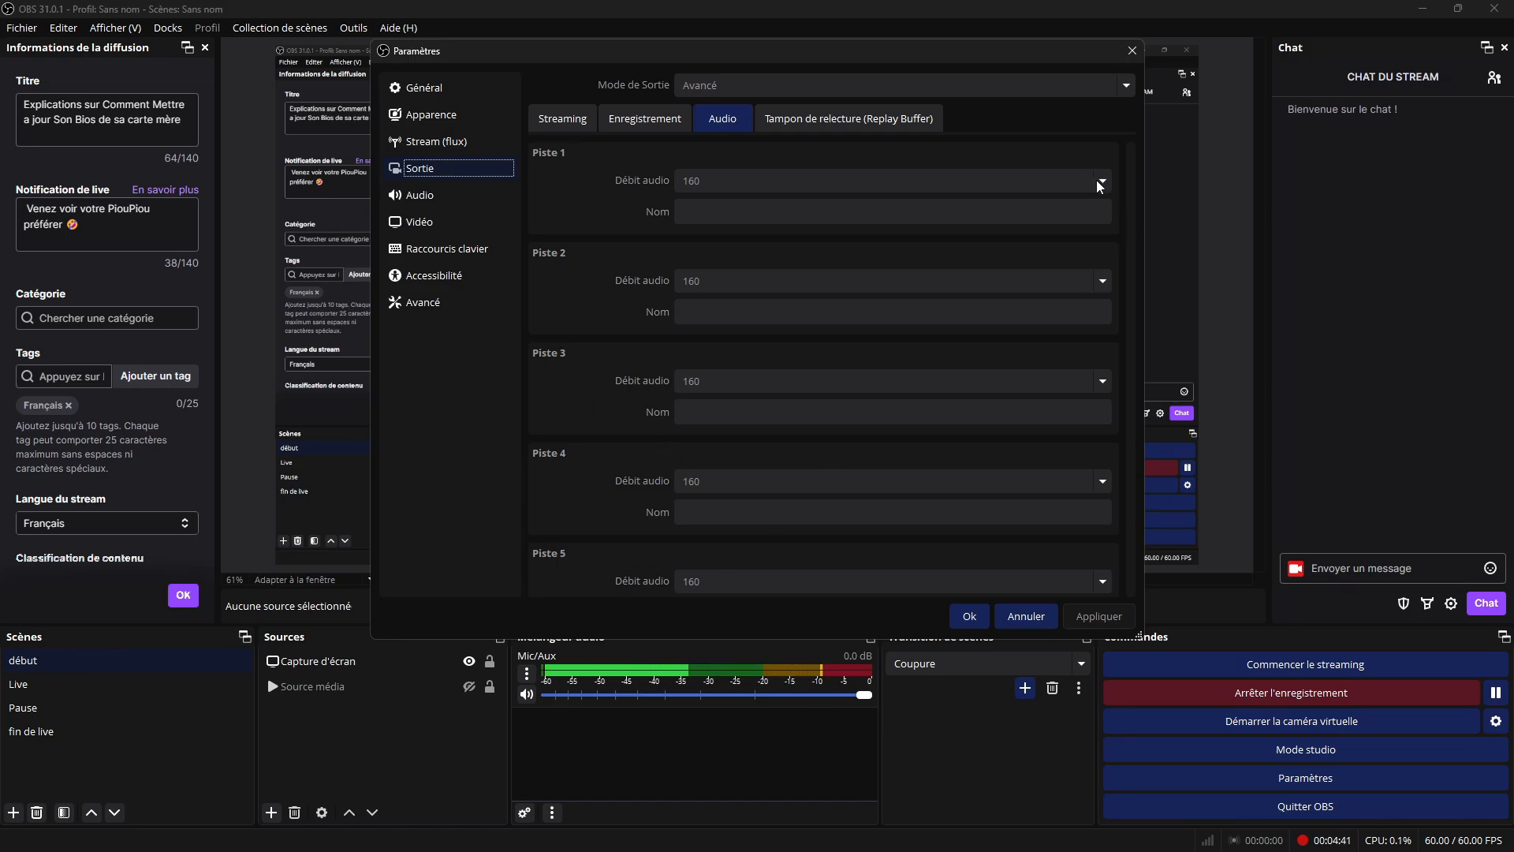
{"action": "left_click", "coordinate": [869, 126]}
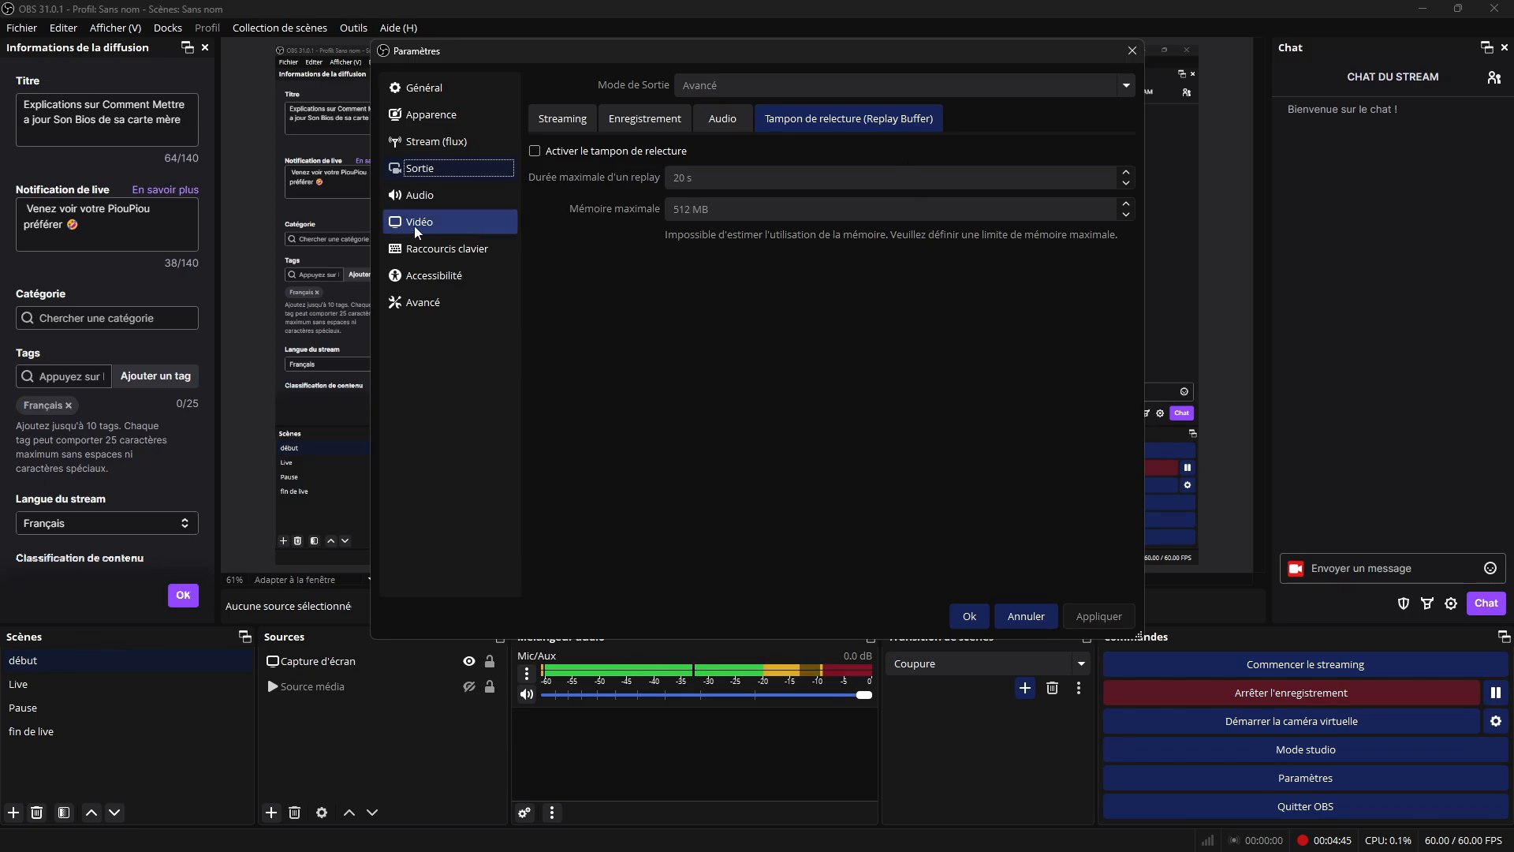
Step: Review the general audio settings, including the global audio devices, VU meter and monitoring options
{"action": "left_click", "coordinate": [427, 202]}
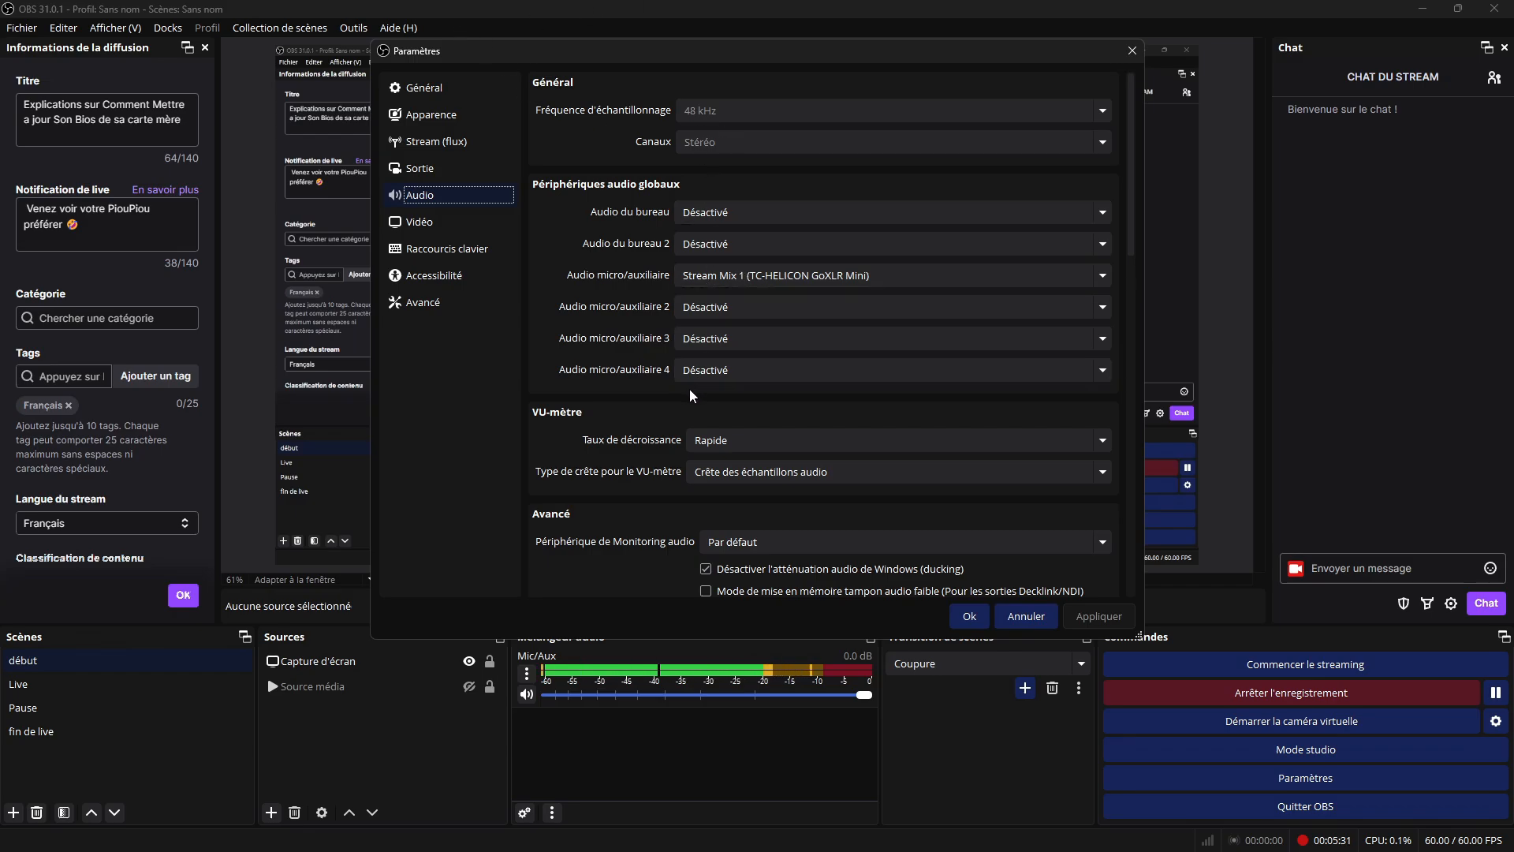
{"action": "scroll", "coordinate": [547, 342], "scroll_direction": "down", "scroll_amount": 4}
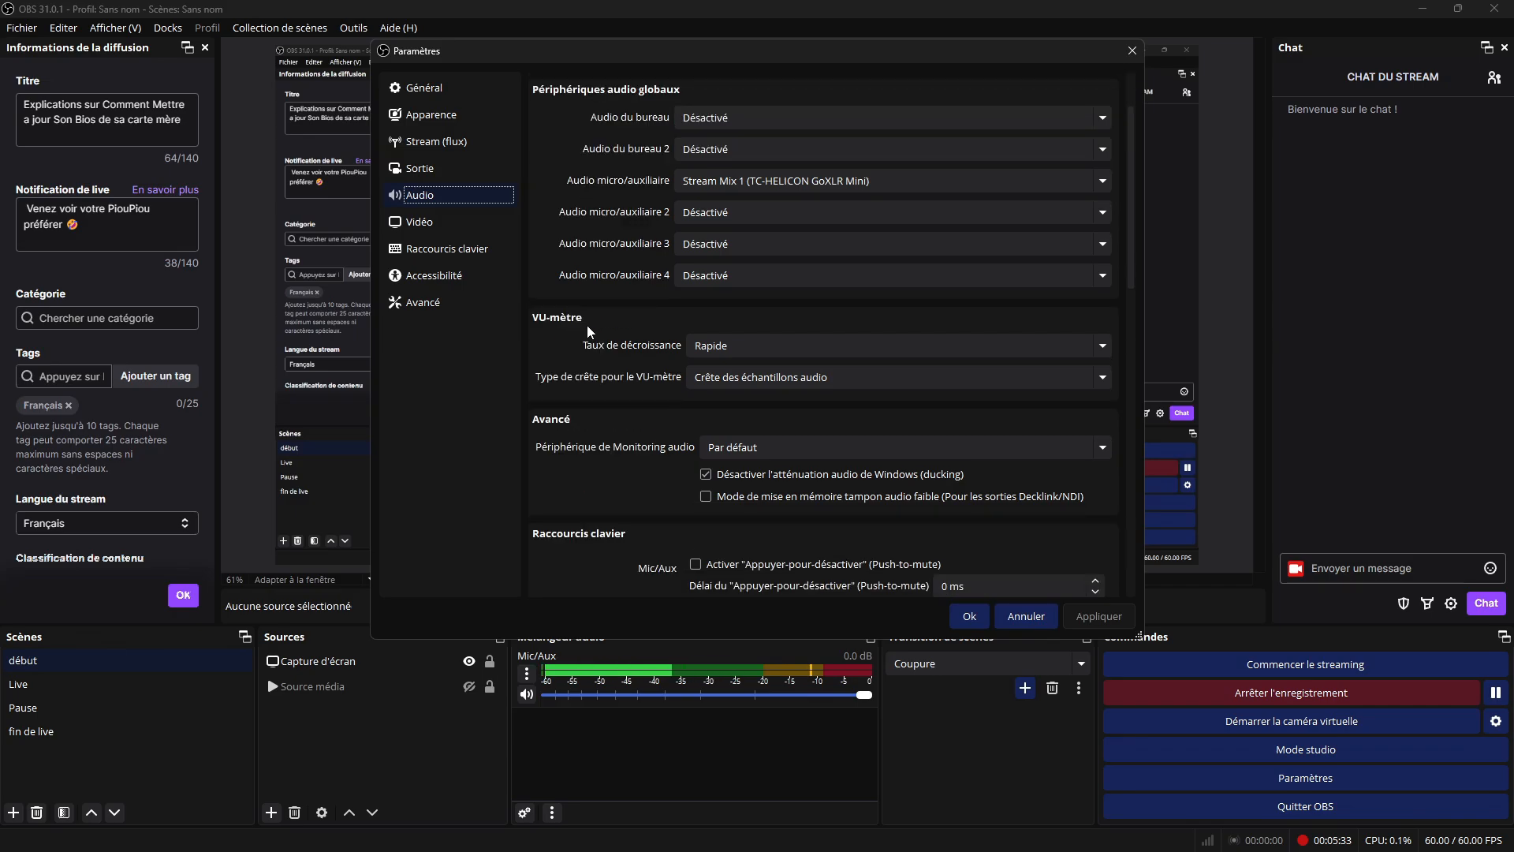
{"action": "scroll", "coordinate": [669, 423], "scroll_direction": "up", "scroll_amount": 4}
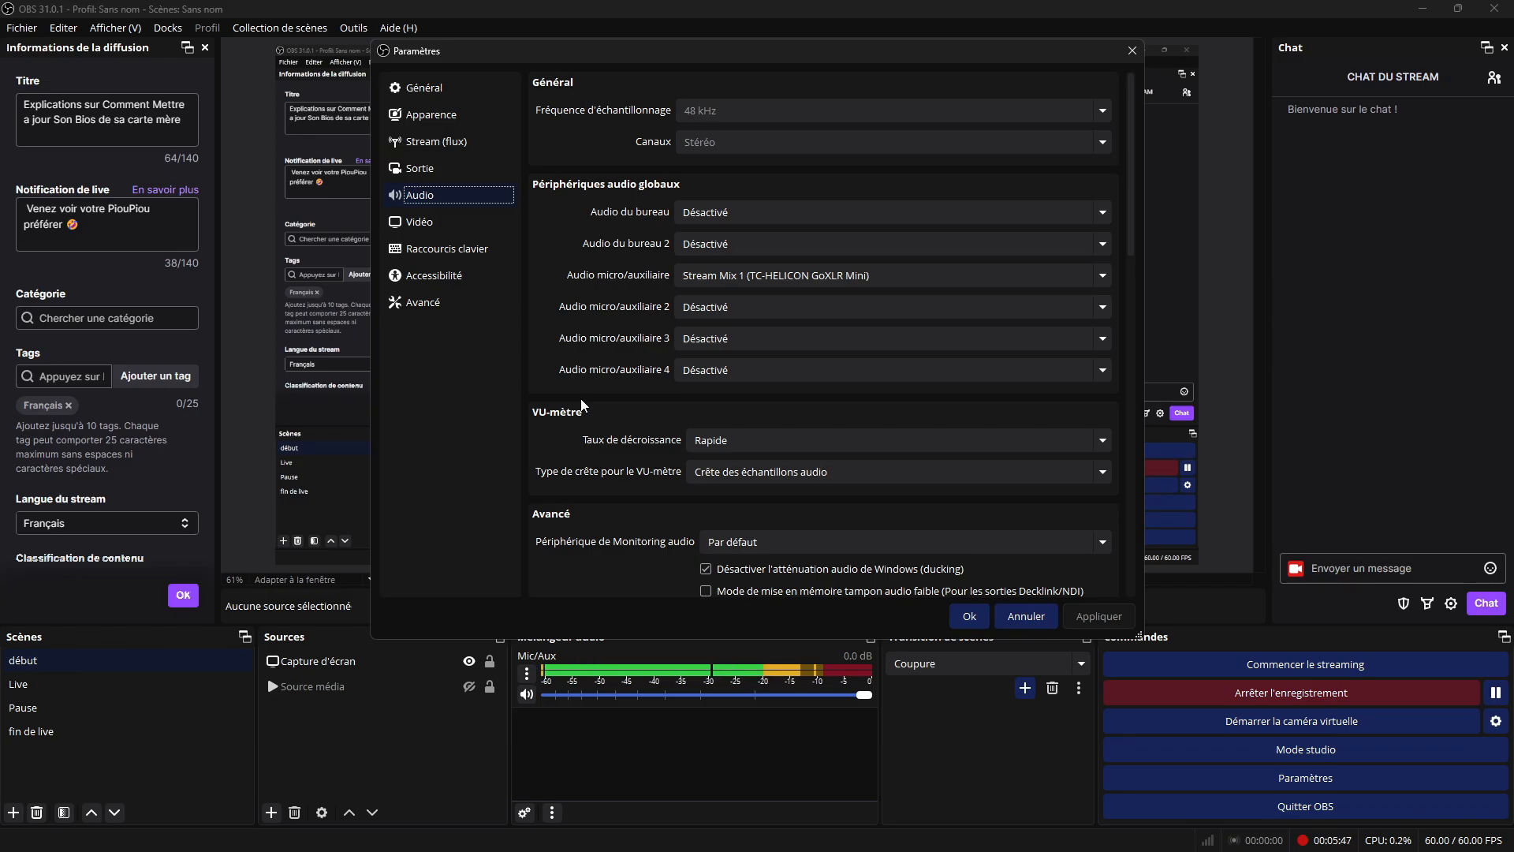
Step: Look through the video, hotkey, accessibility and advanced settings
{"action": "left_click", "coordinate": [401, 222]}
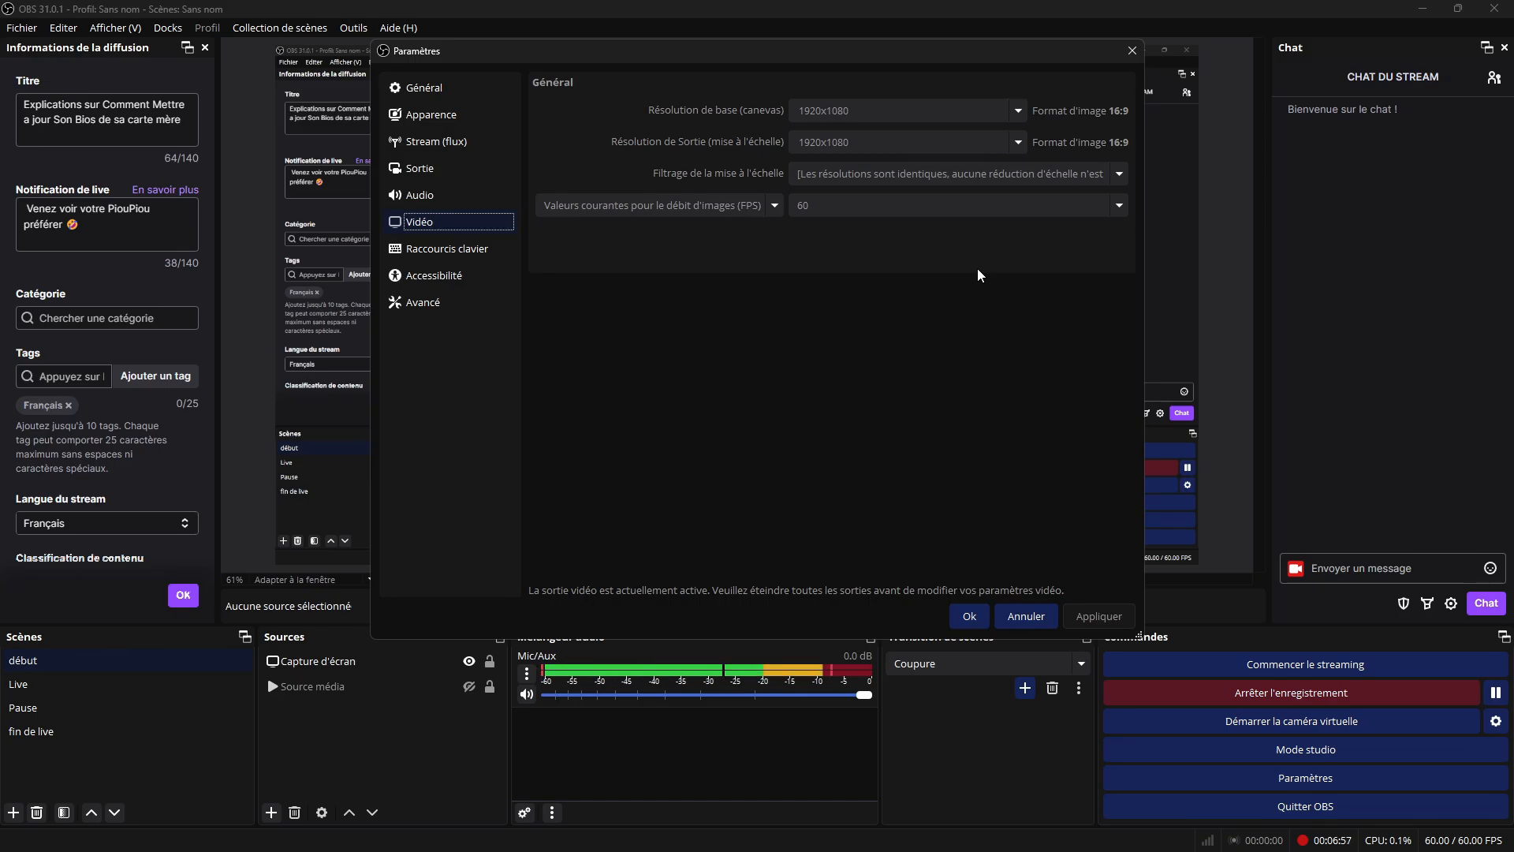
{"action": "left_click", "coordinate": [452, 249]}
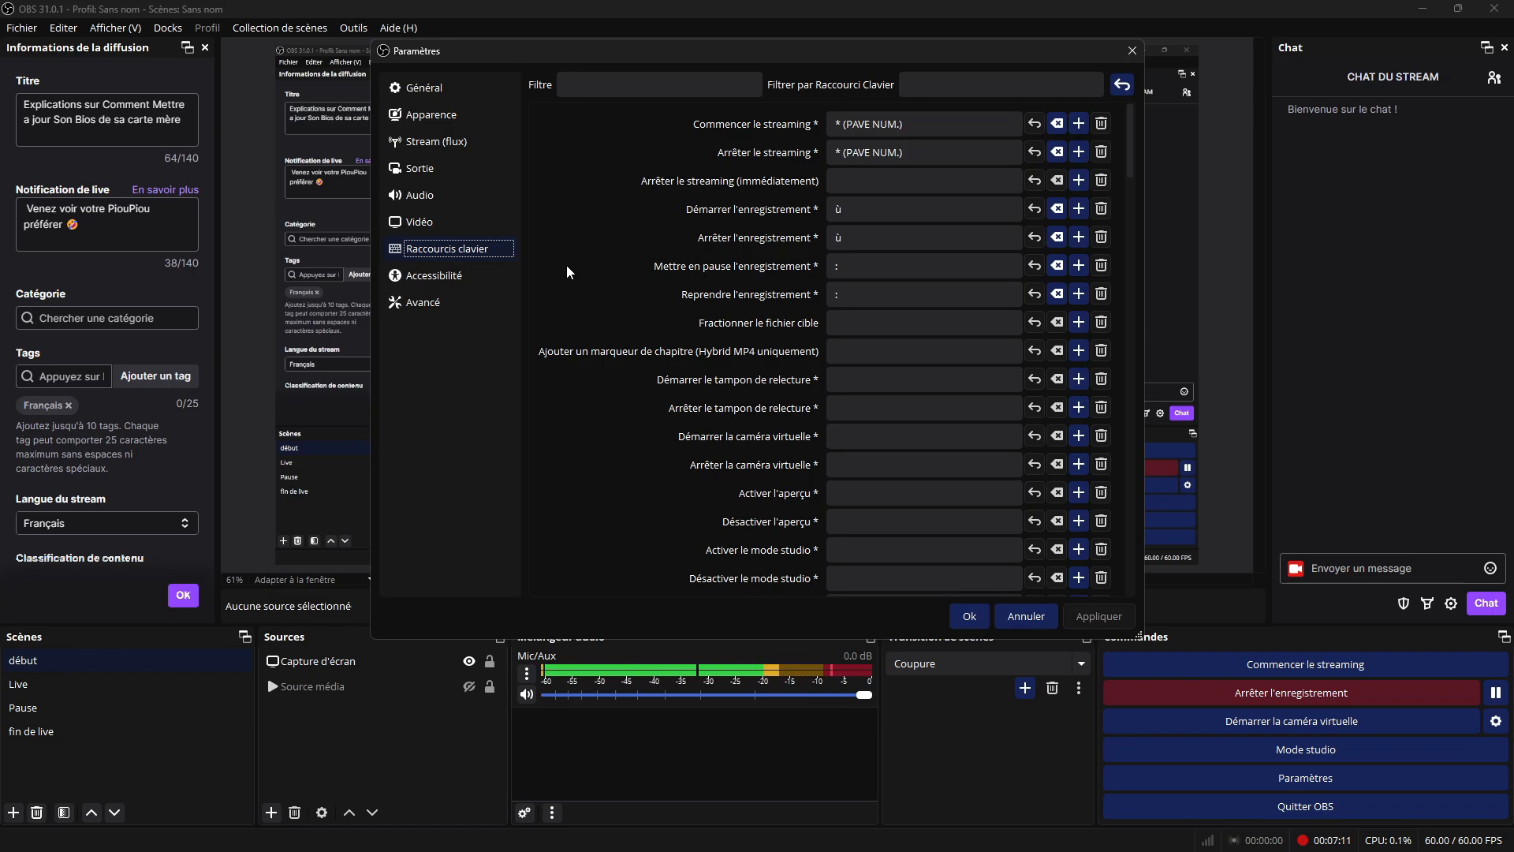
{"action": "left_click", "coordinate": [469, 276]}
{"action": "key", "text": "Down"}
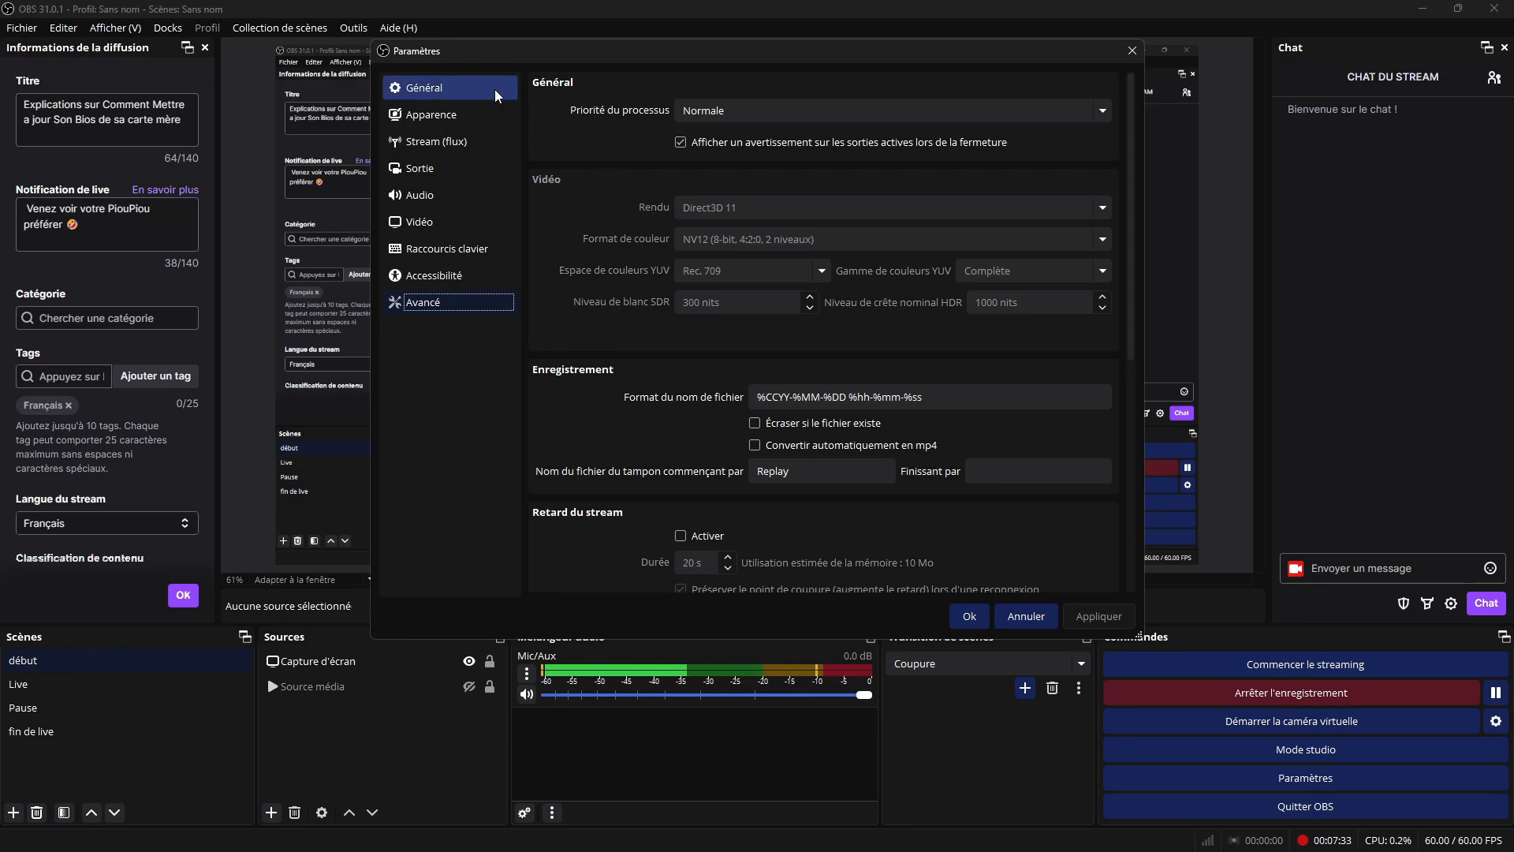
Step: Recheck the recording output settings and close the settings without saving
{"action": "left_click", "coordinate": [441, 220]}
{"action": "left_click", "coordinate": [441, 168]}
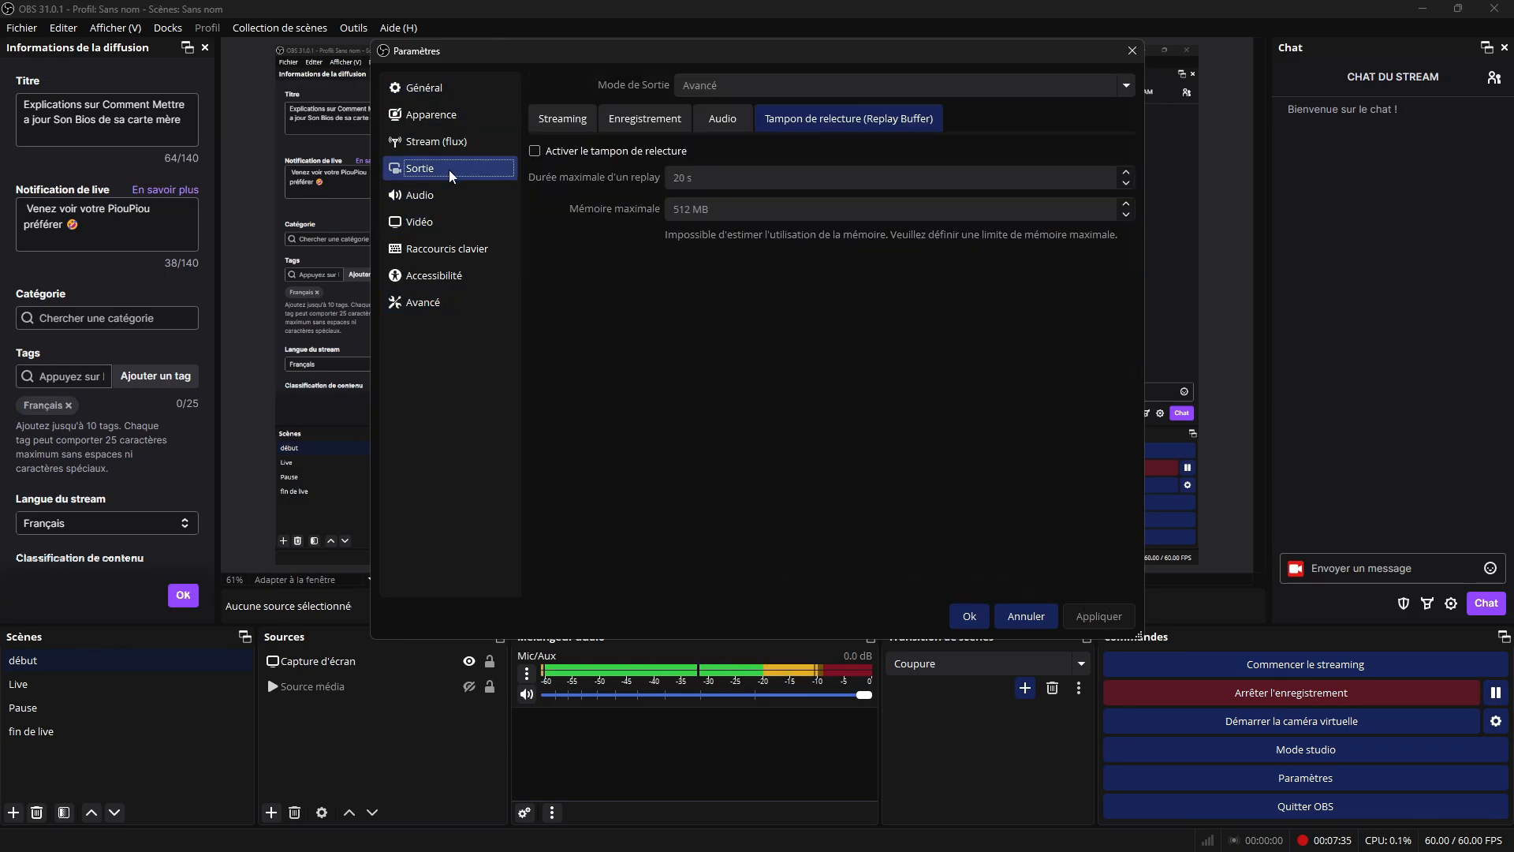
{"action": "left_click", "coordinate": [644, 118]}
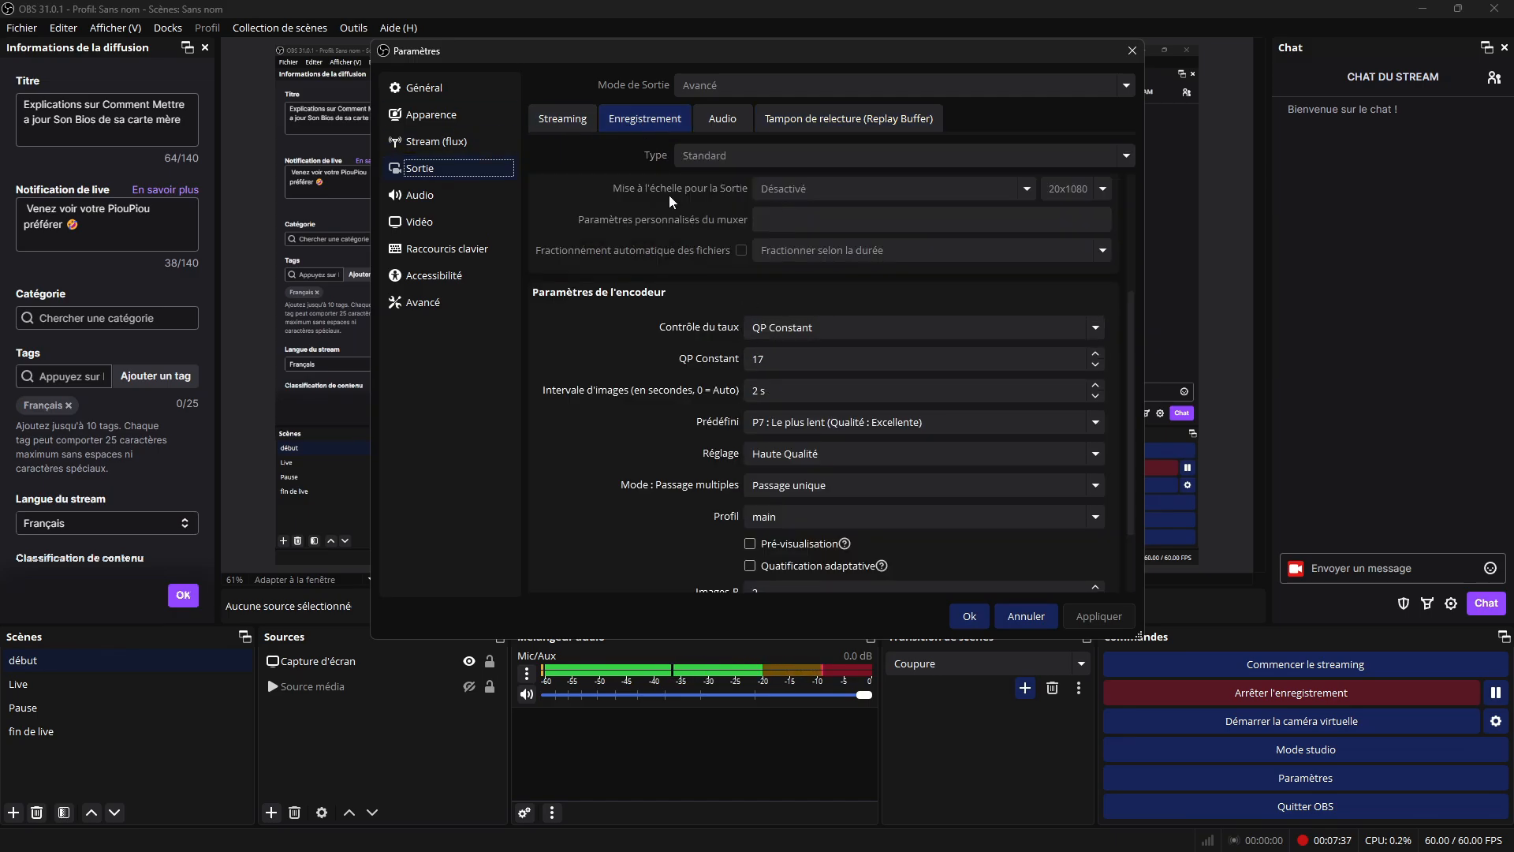
{"action": "scroll", "coordinate": [639, 221], "scroll_direction": "up", "scroll_amount": 3}
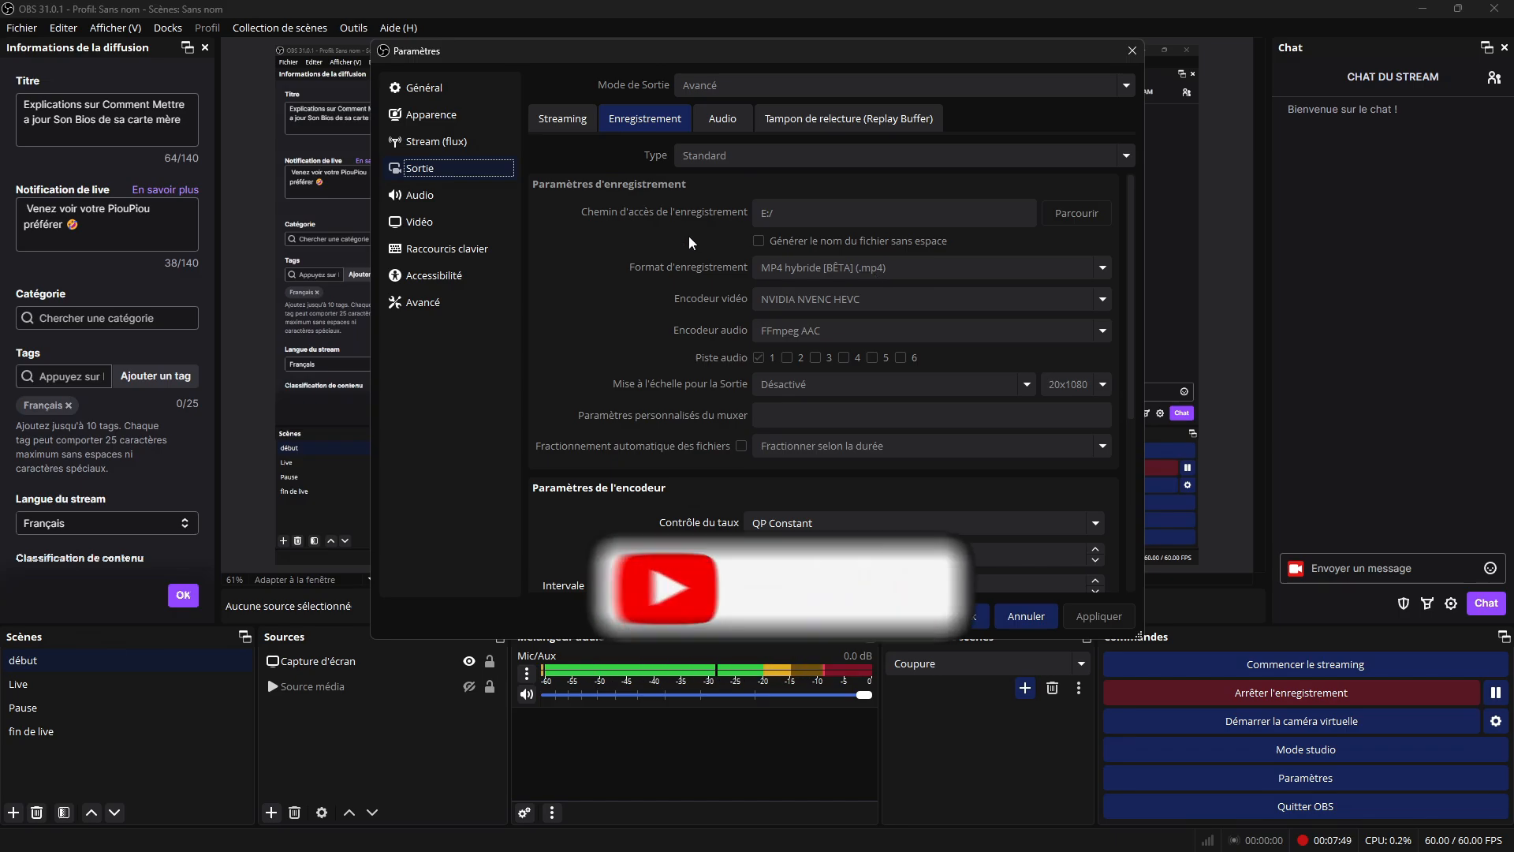
{"action": "left_click", "coordinate": [1026, 616]}
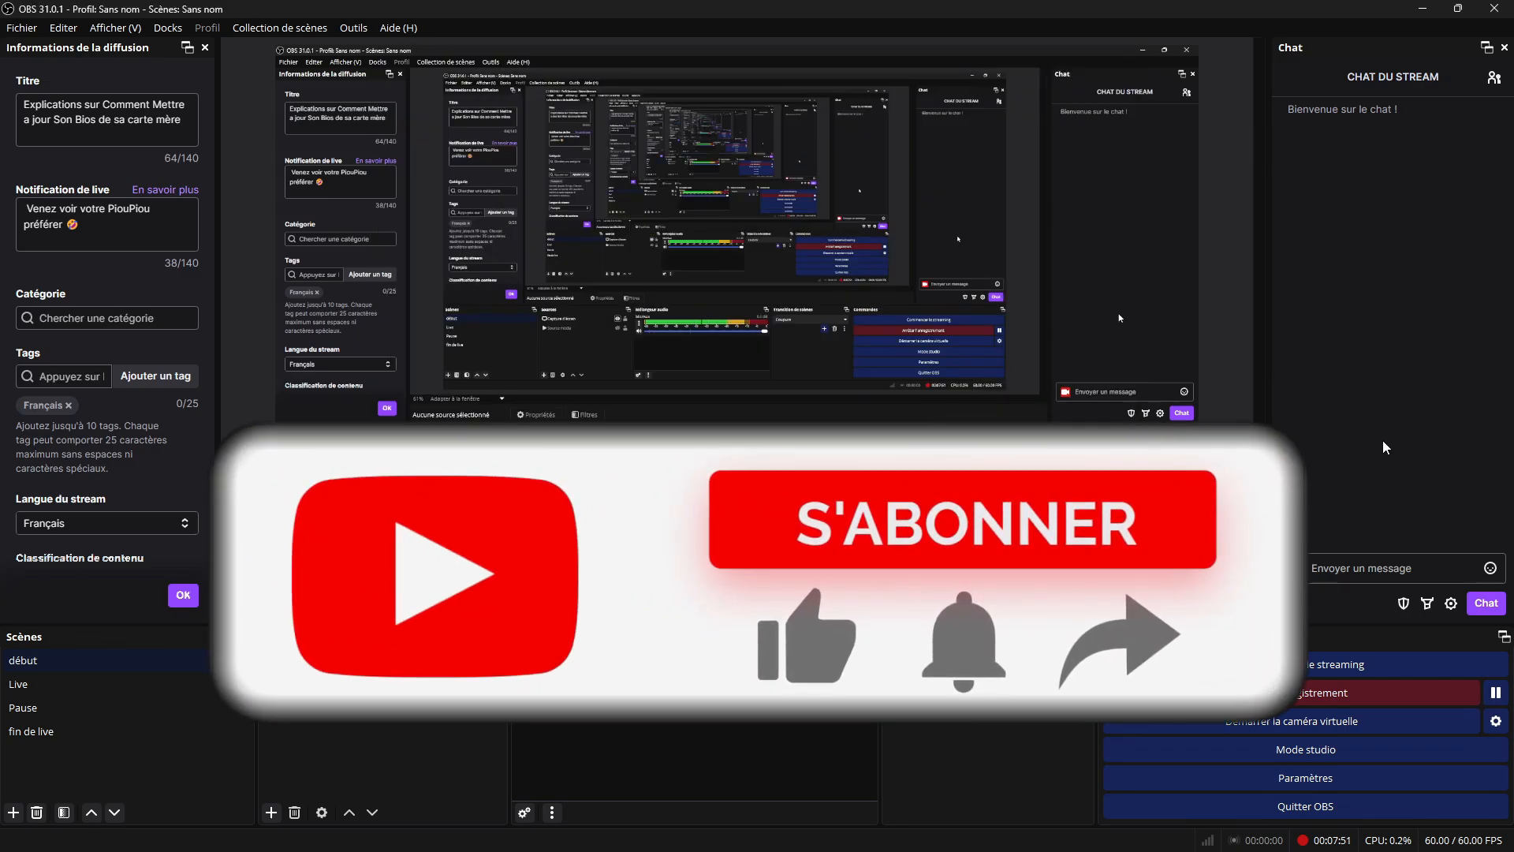